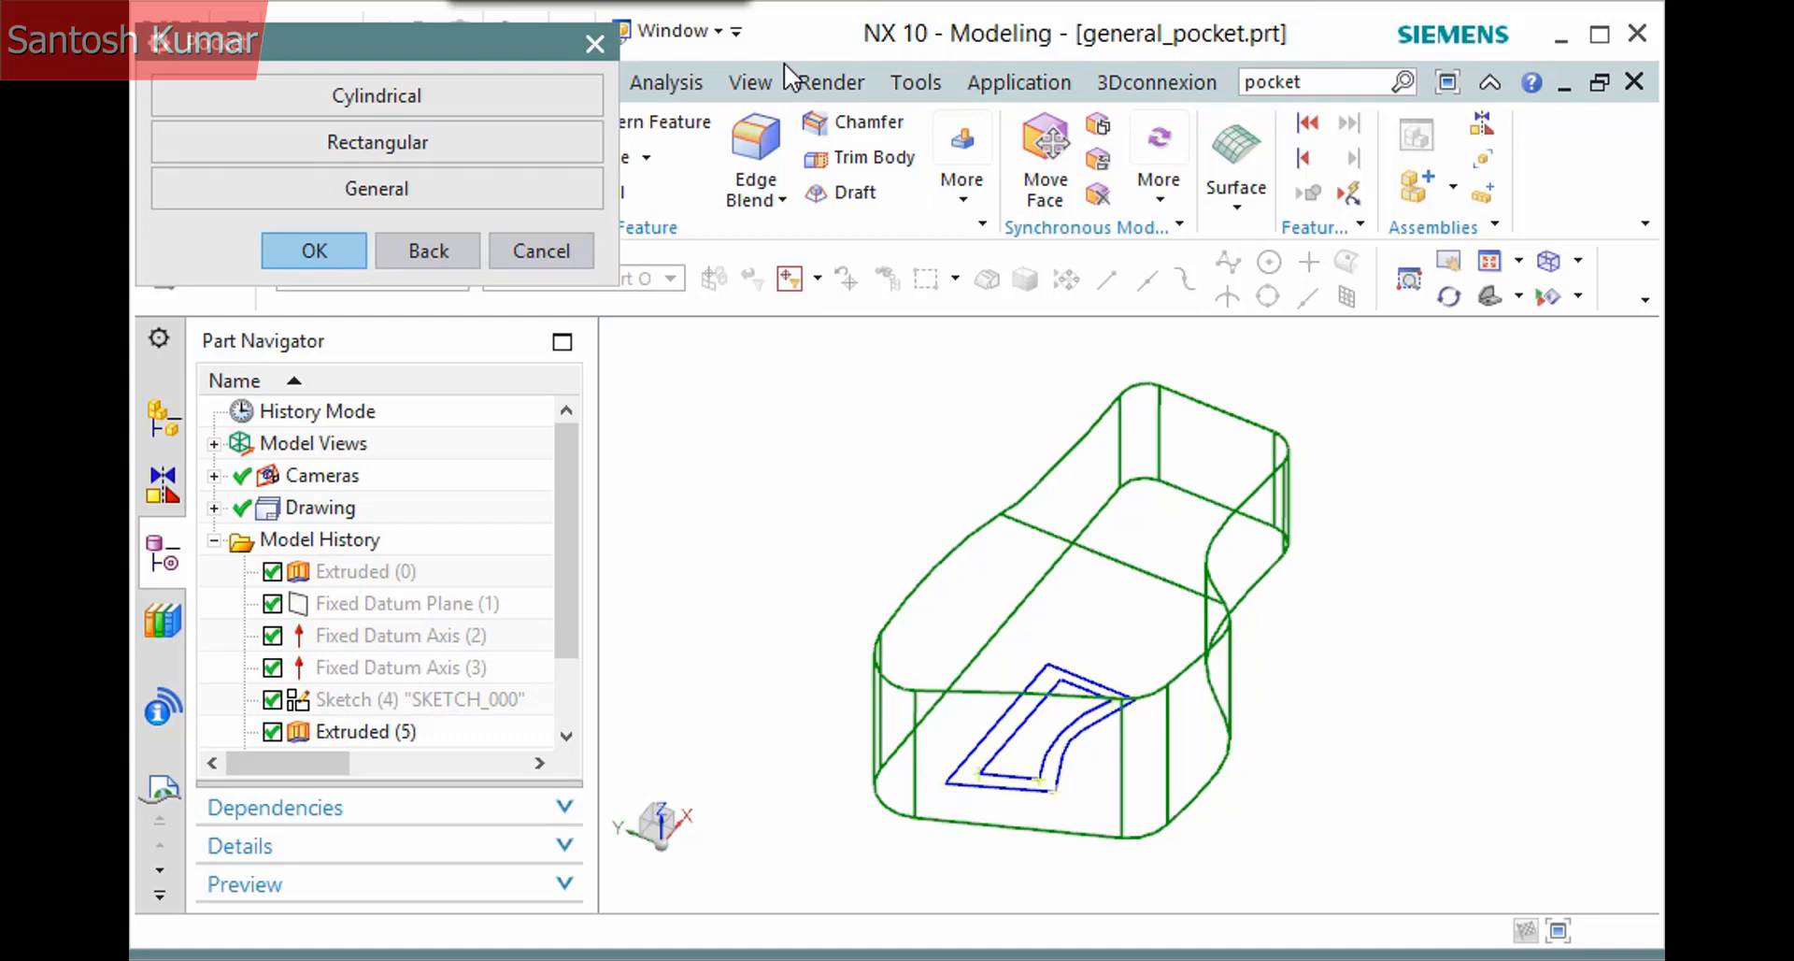
Start a general pocket using the curved front top face as placement face and the outer sketch profile as placement outline
{"action": "left_click", "coordinate": [500, 201]}
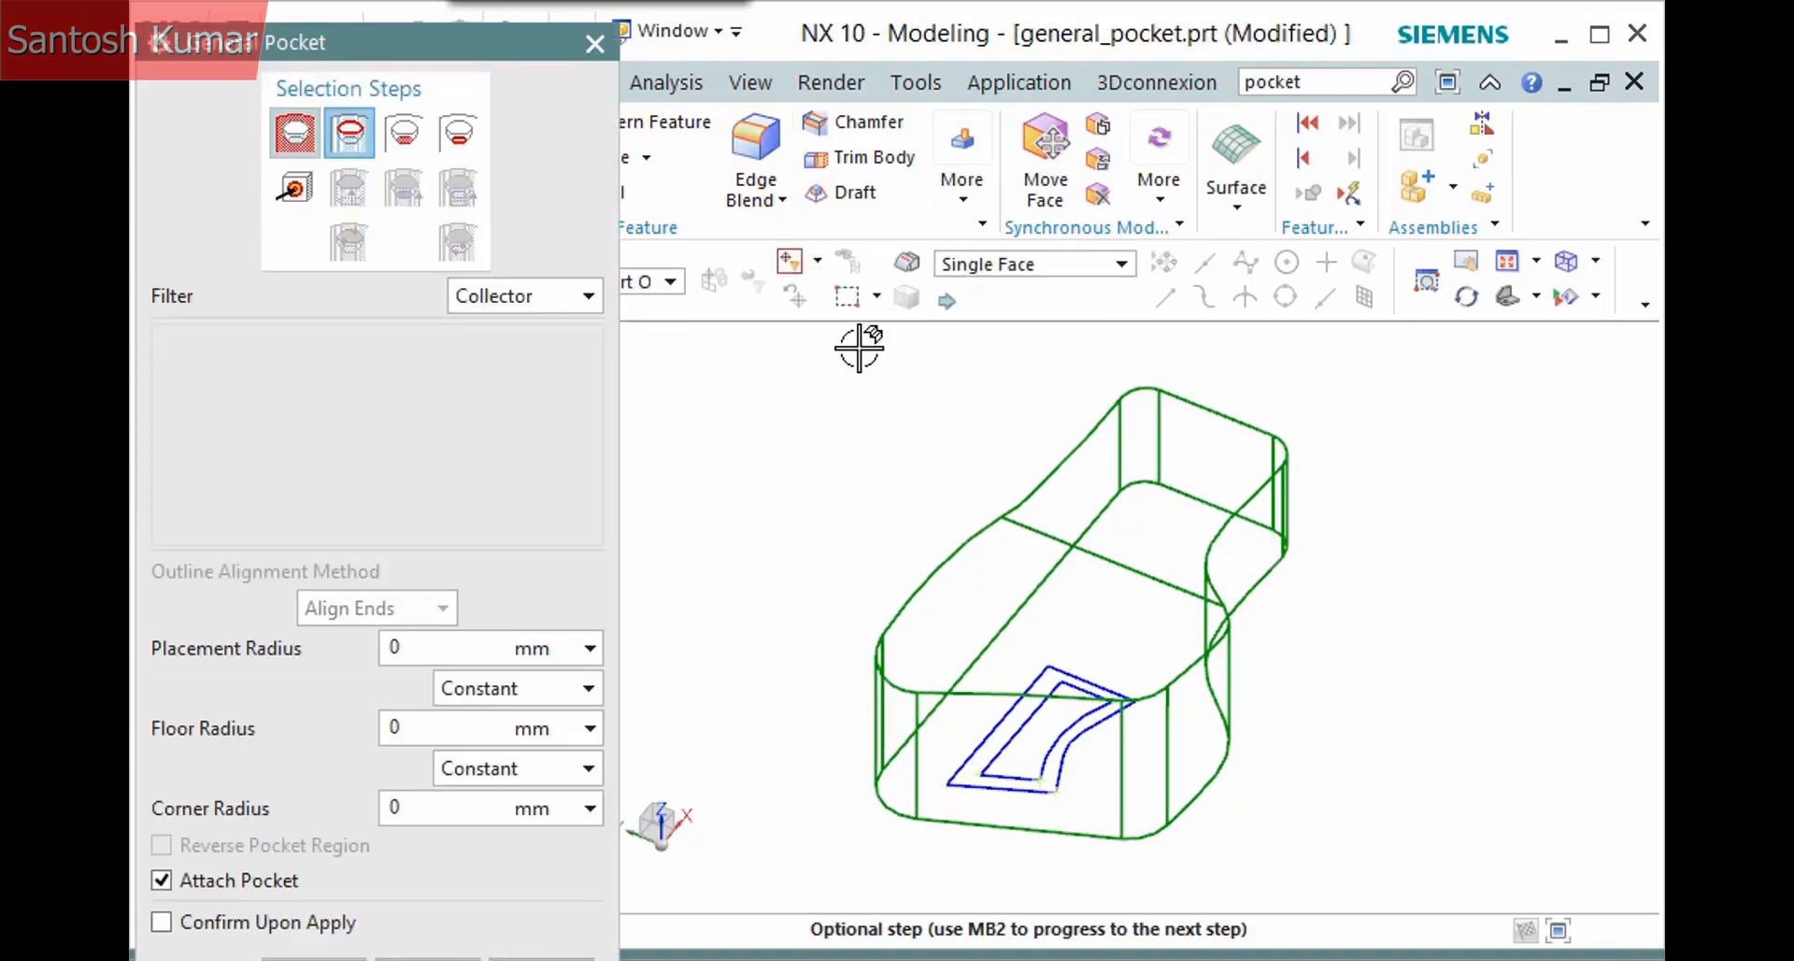
{"action": "left_click", "coordinate": [997, 595]}
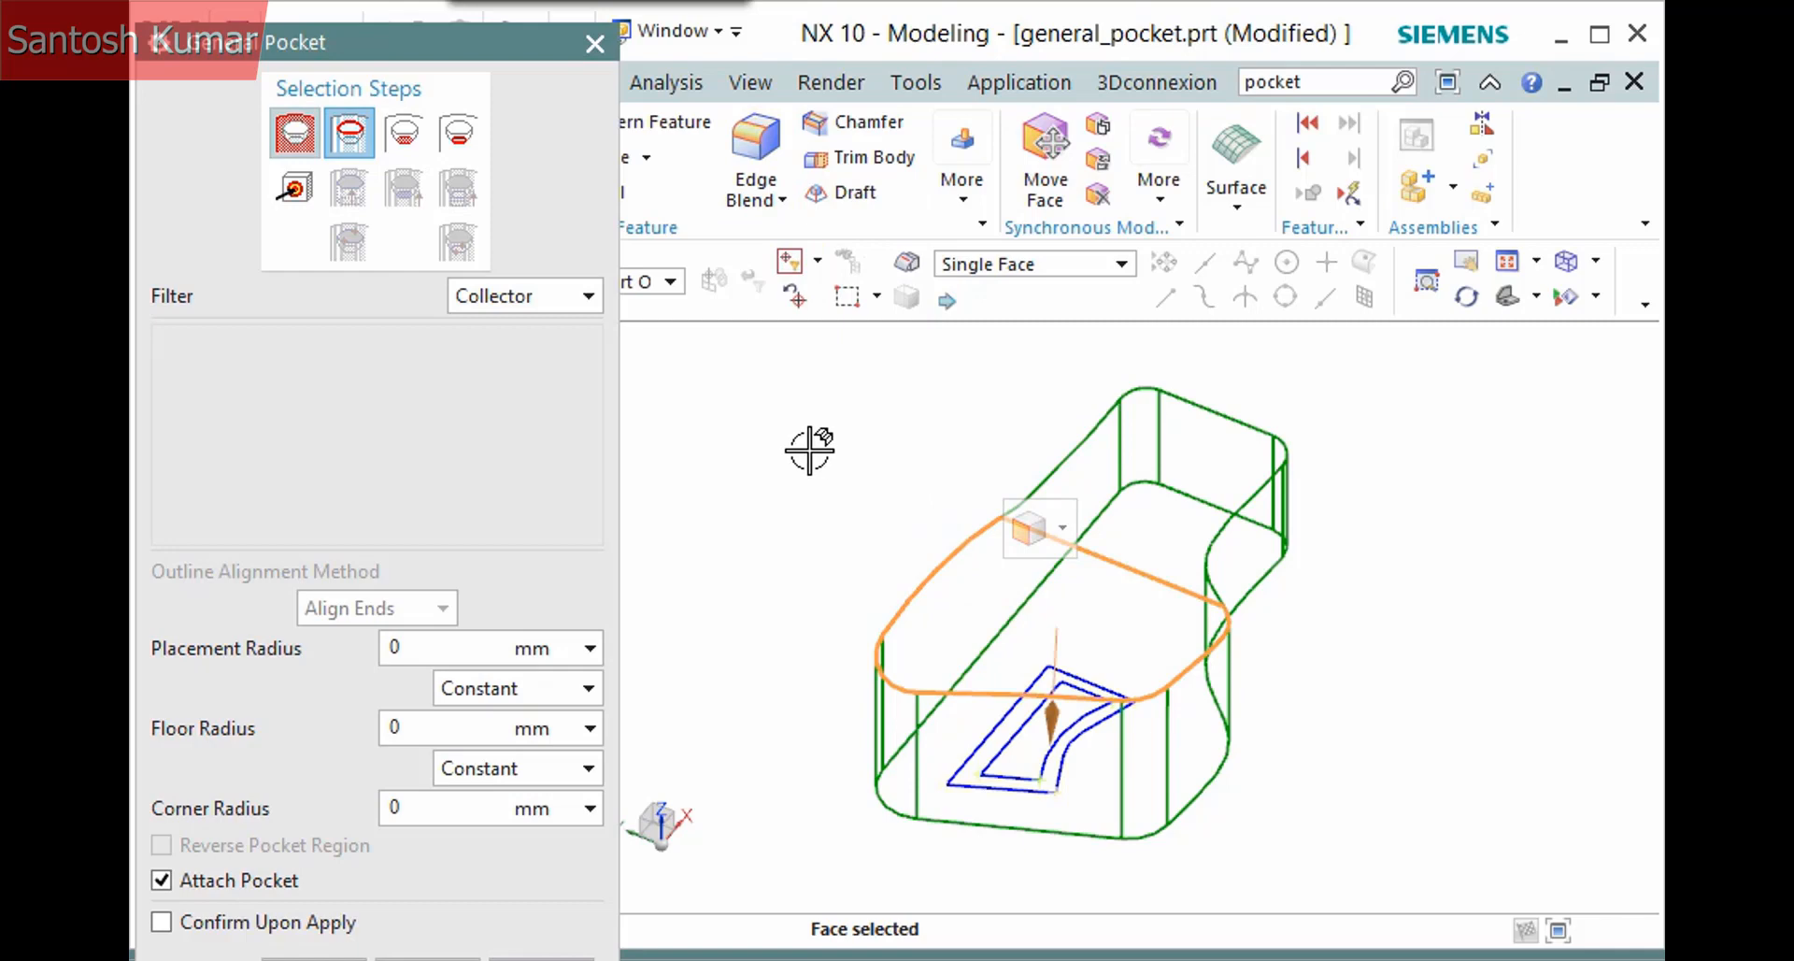
{"action": "middle_click", "coordinate": [335, 136]}
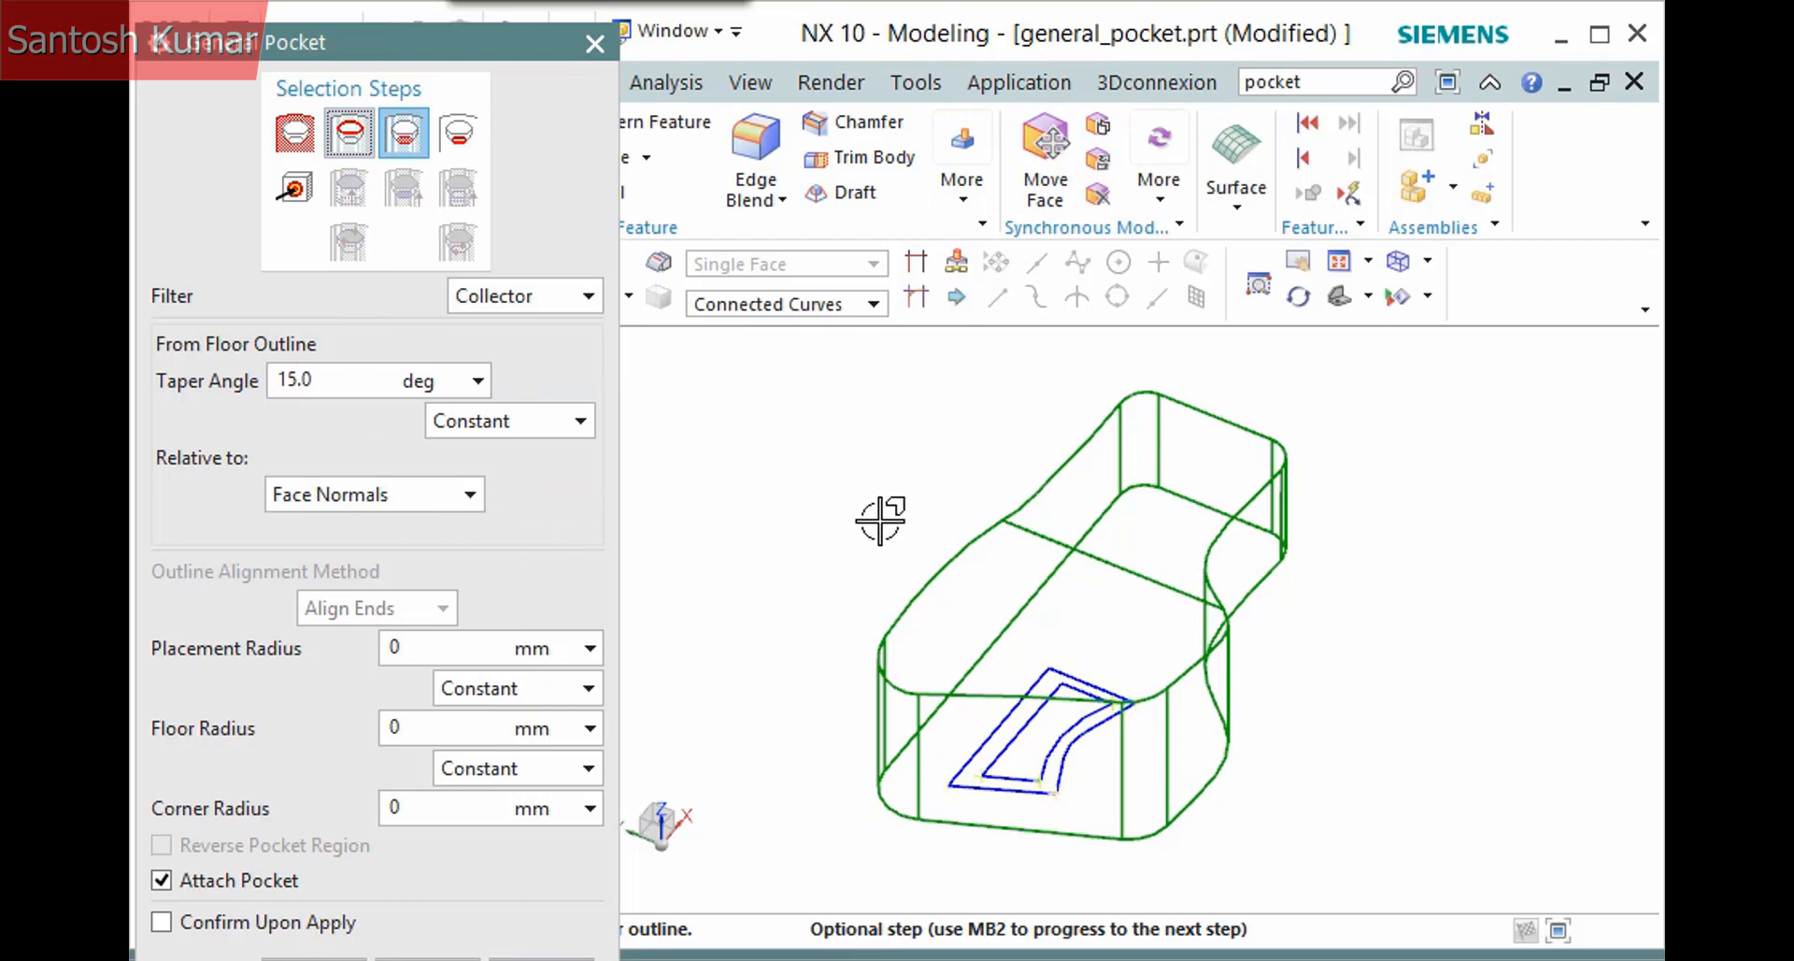
{"action": "left_click", "coordinate": [1049, 687]}
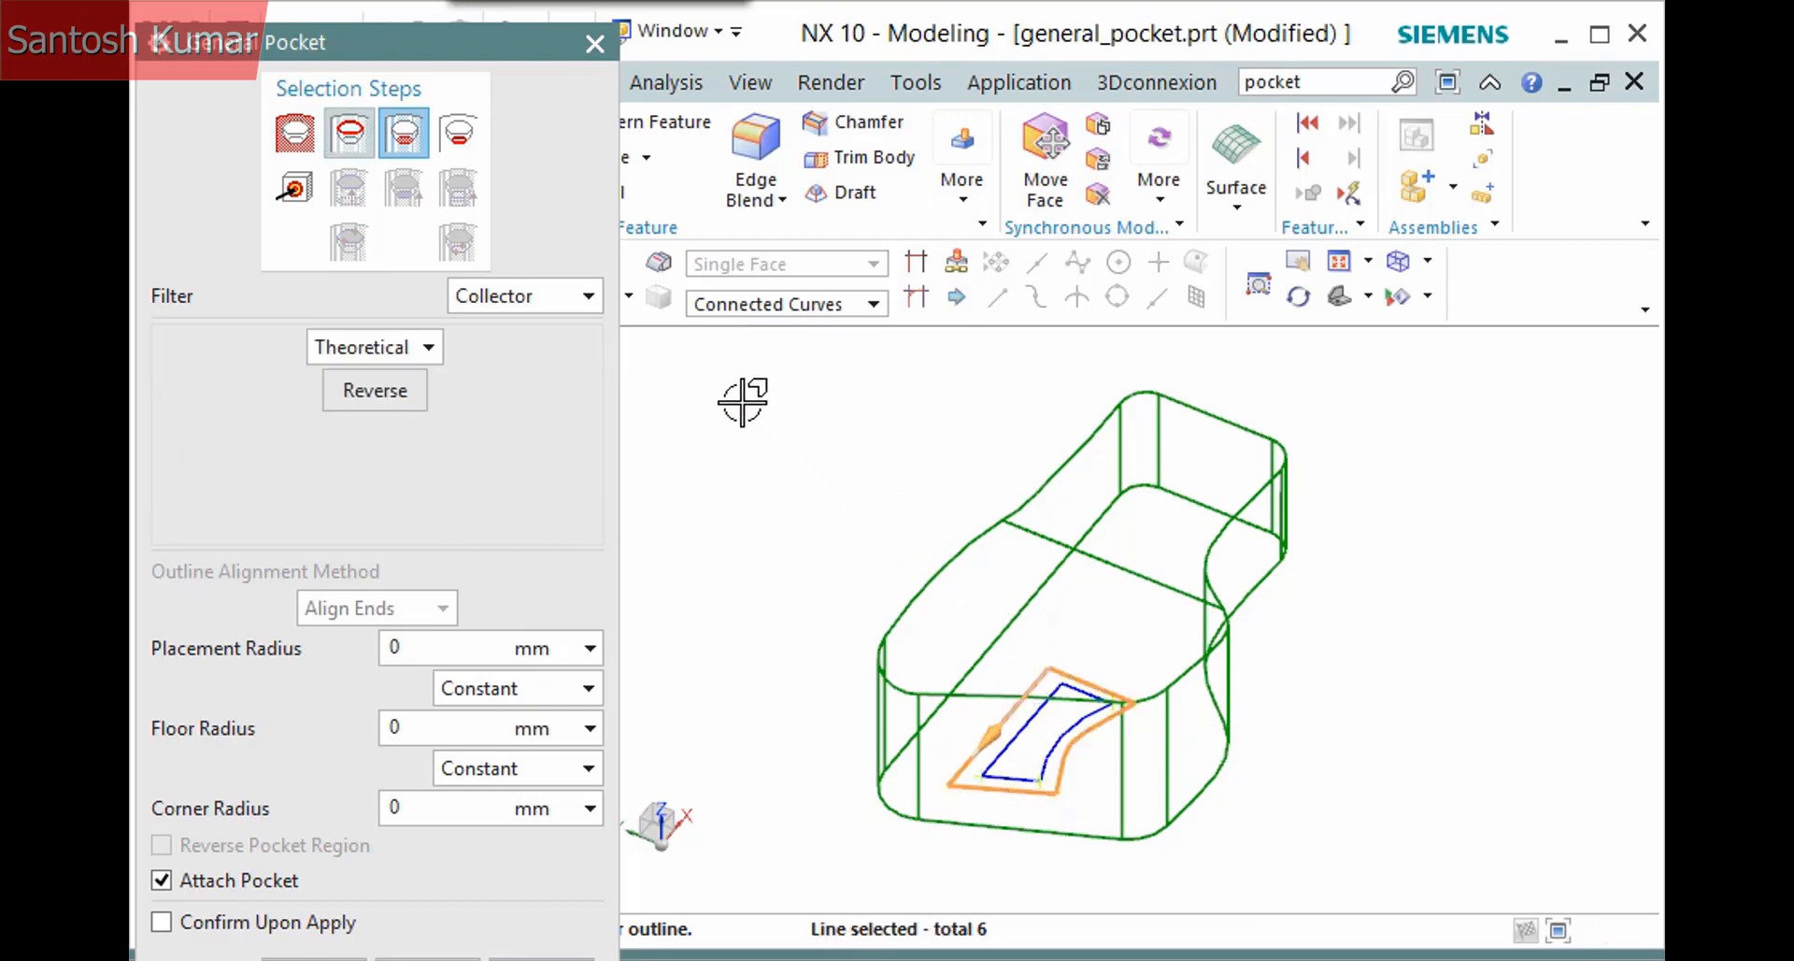
Define the pocket floor as a 3 mm translation from the placement face, with the inner sketch profile as floor outline
{"action": "left_click", "coordinate": [395, 139]}
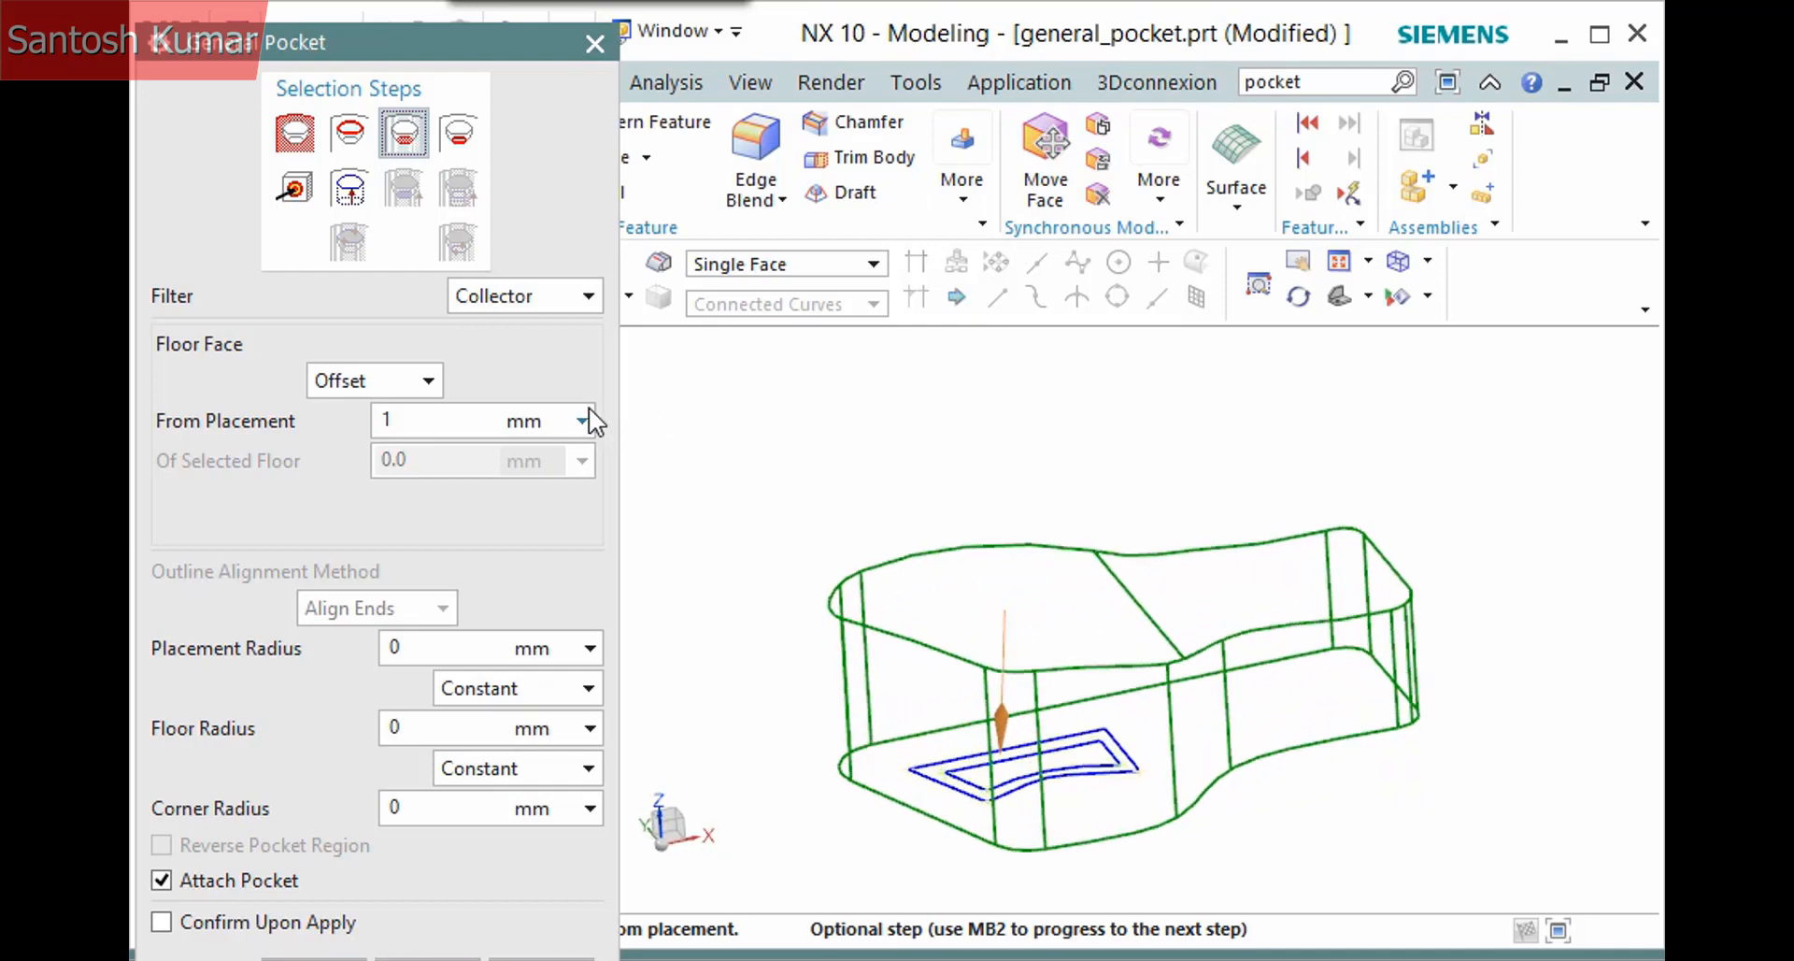
{"action": "left_click", "coordinate": [412, 372]}
{"action": "left_click", "coordinate": [376, 441]}
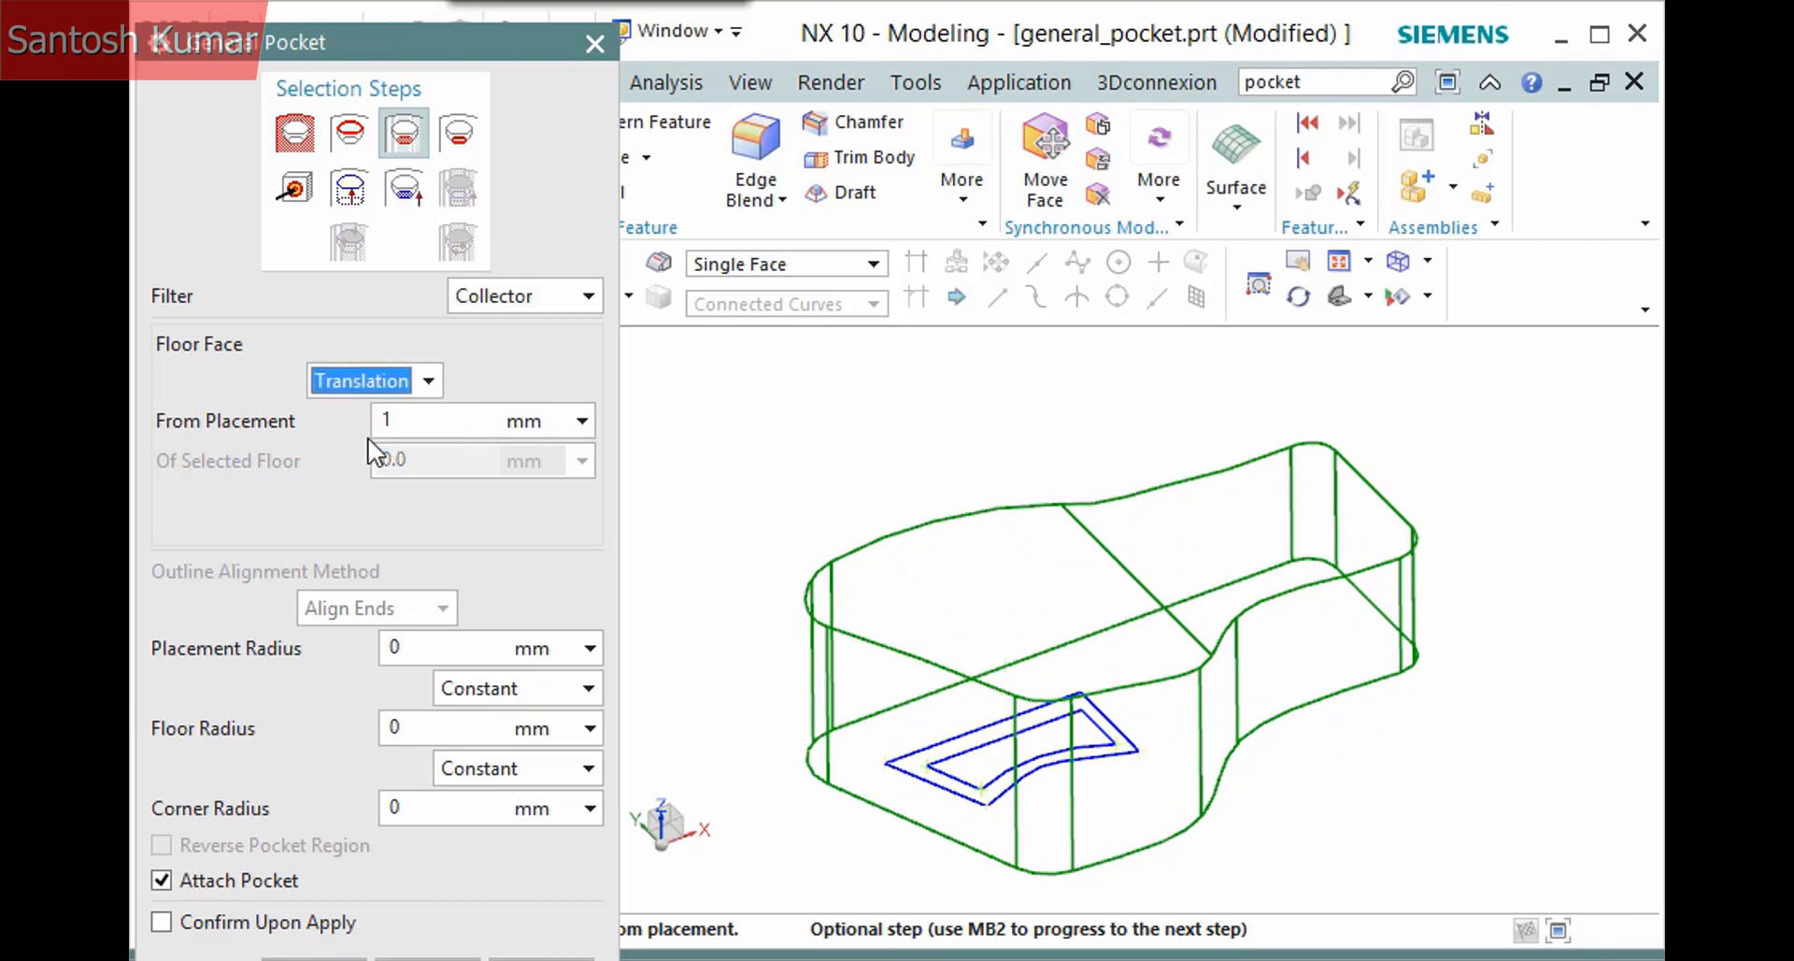
{"action": "left_click", "coordinate": [383, 418]}
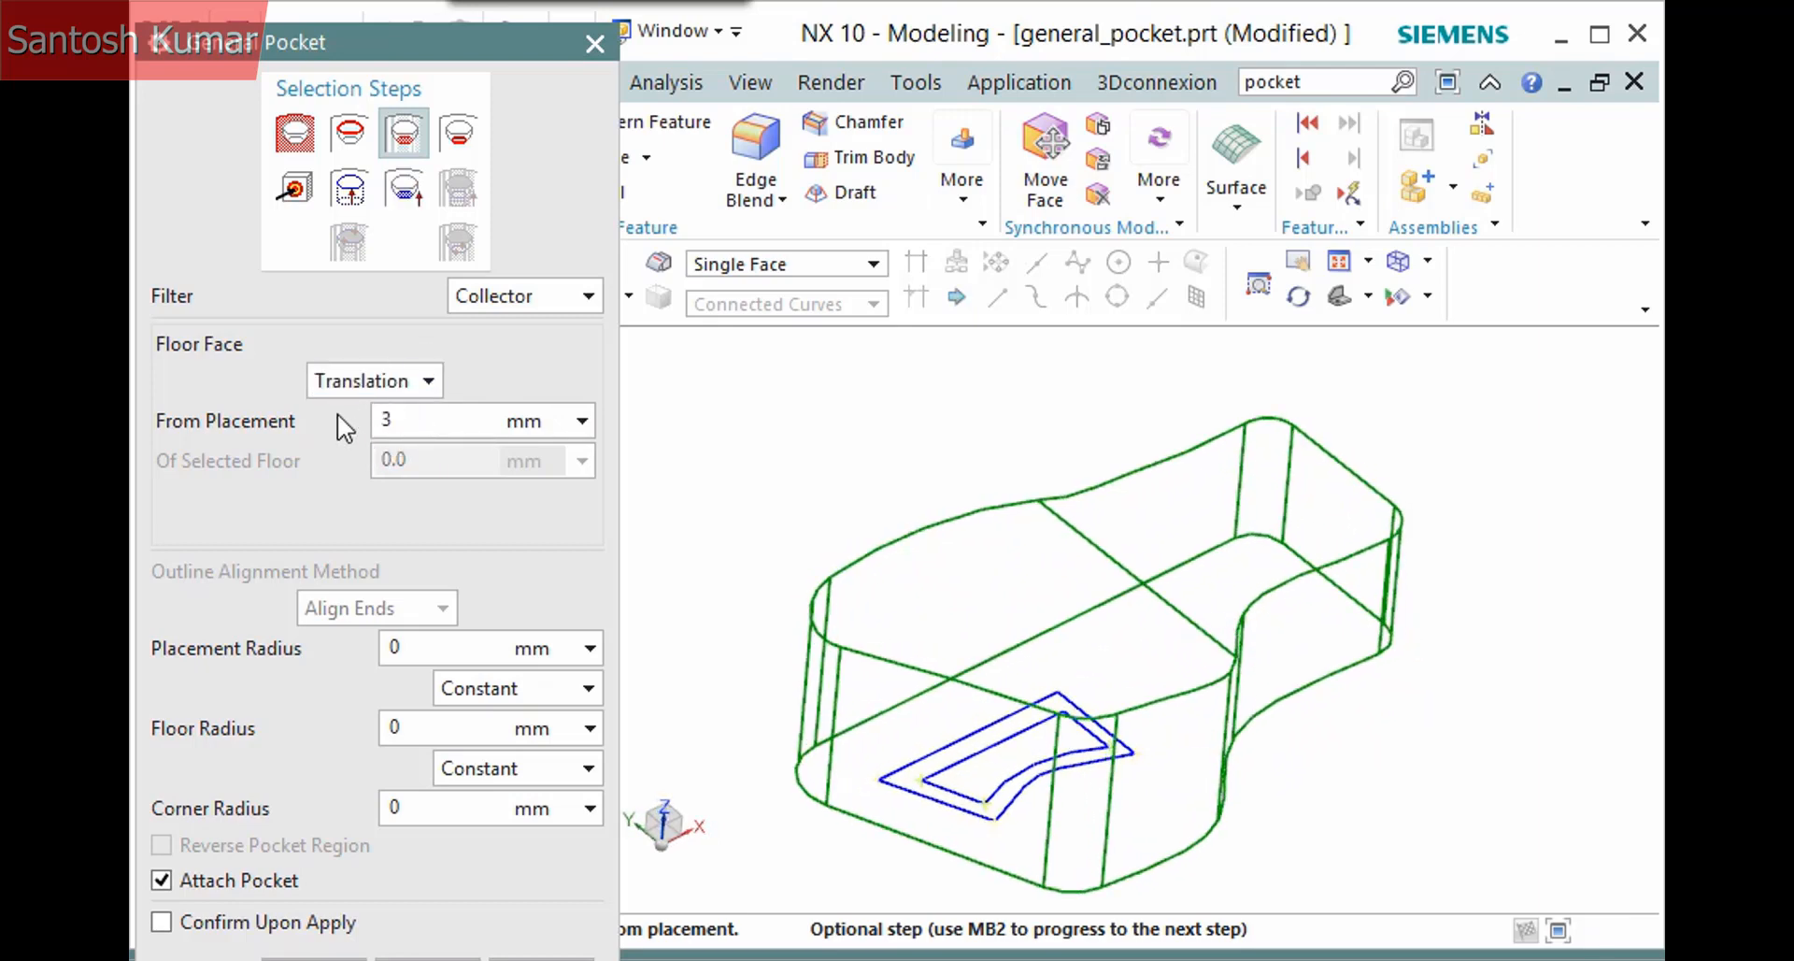
{"action": "left_click", "coordinate": [451, 140]}
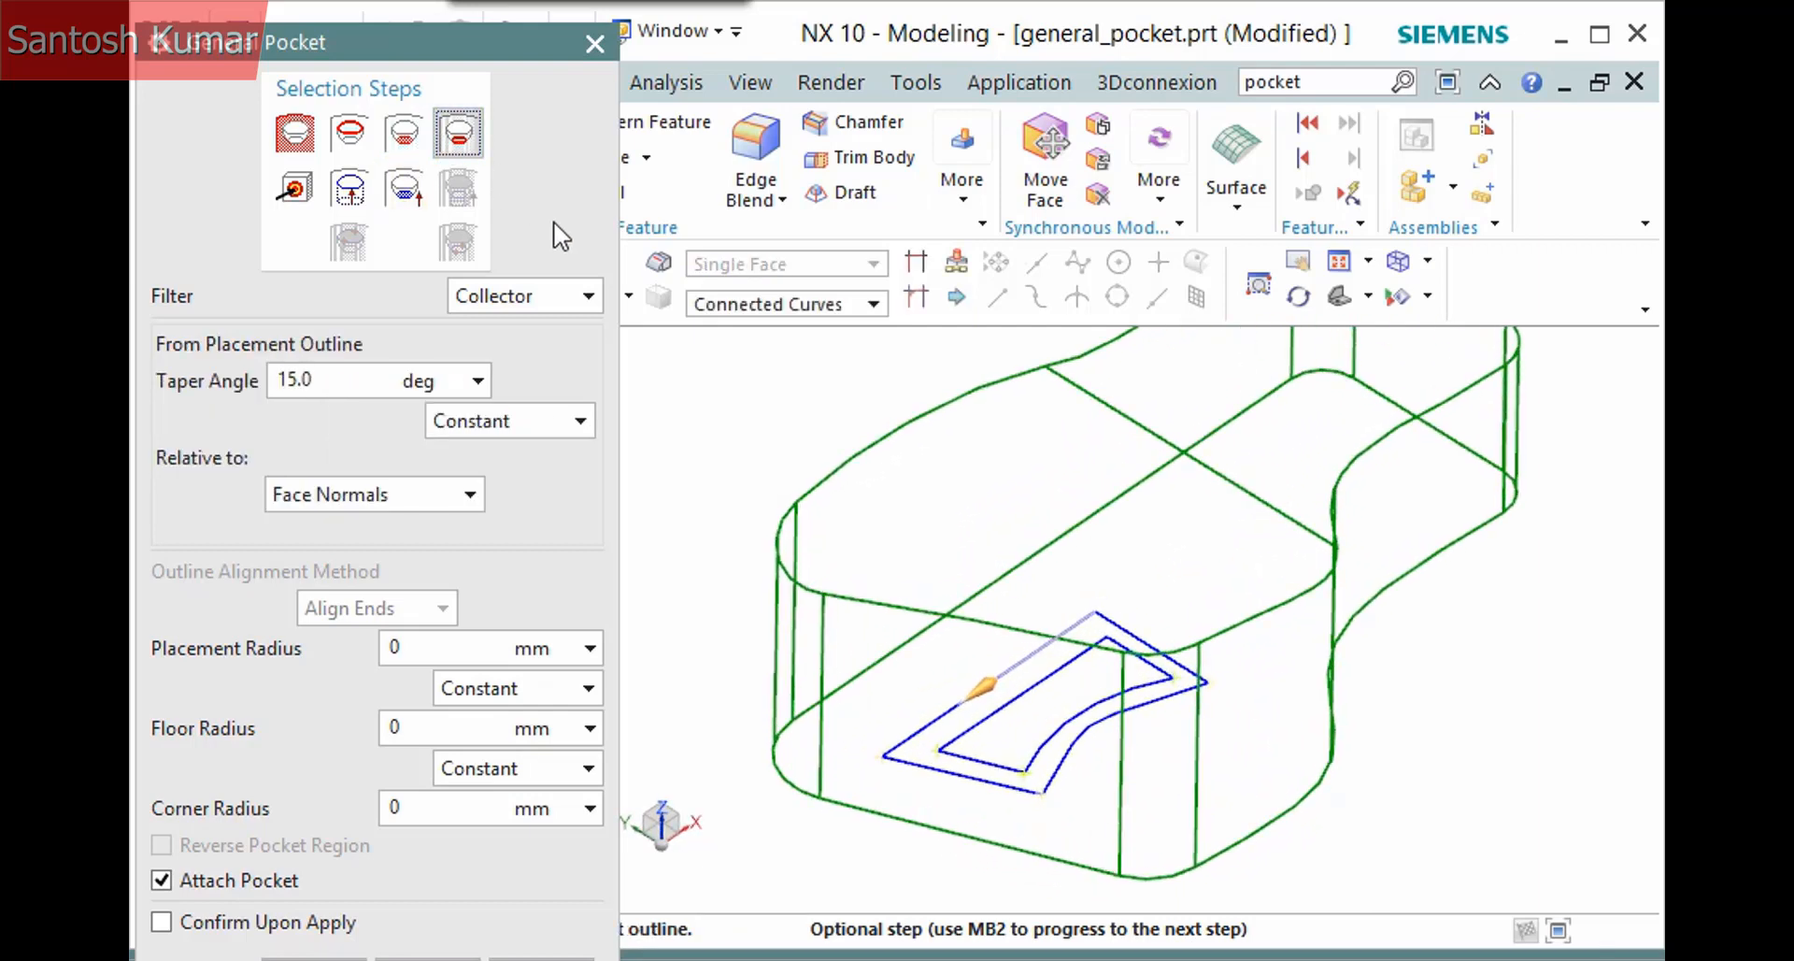
{"action": "left_click", "coordinate": [1155, 660]}
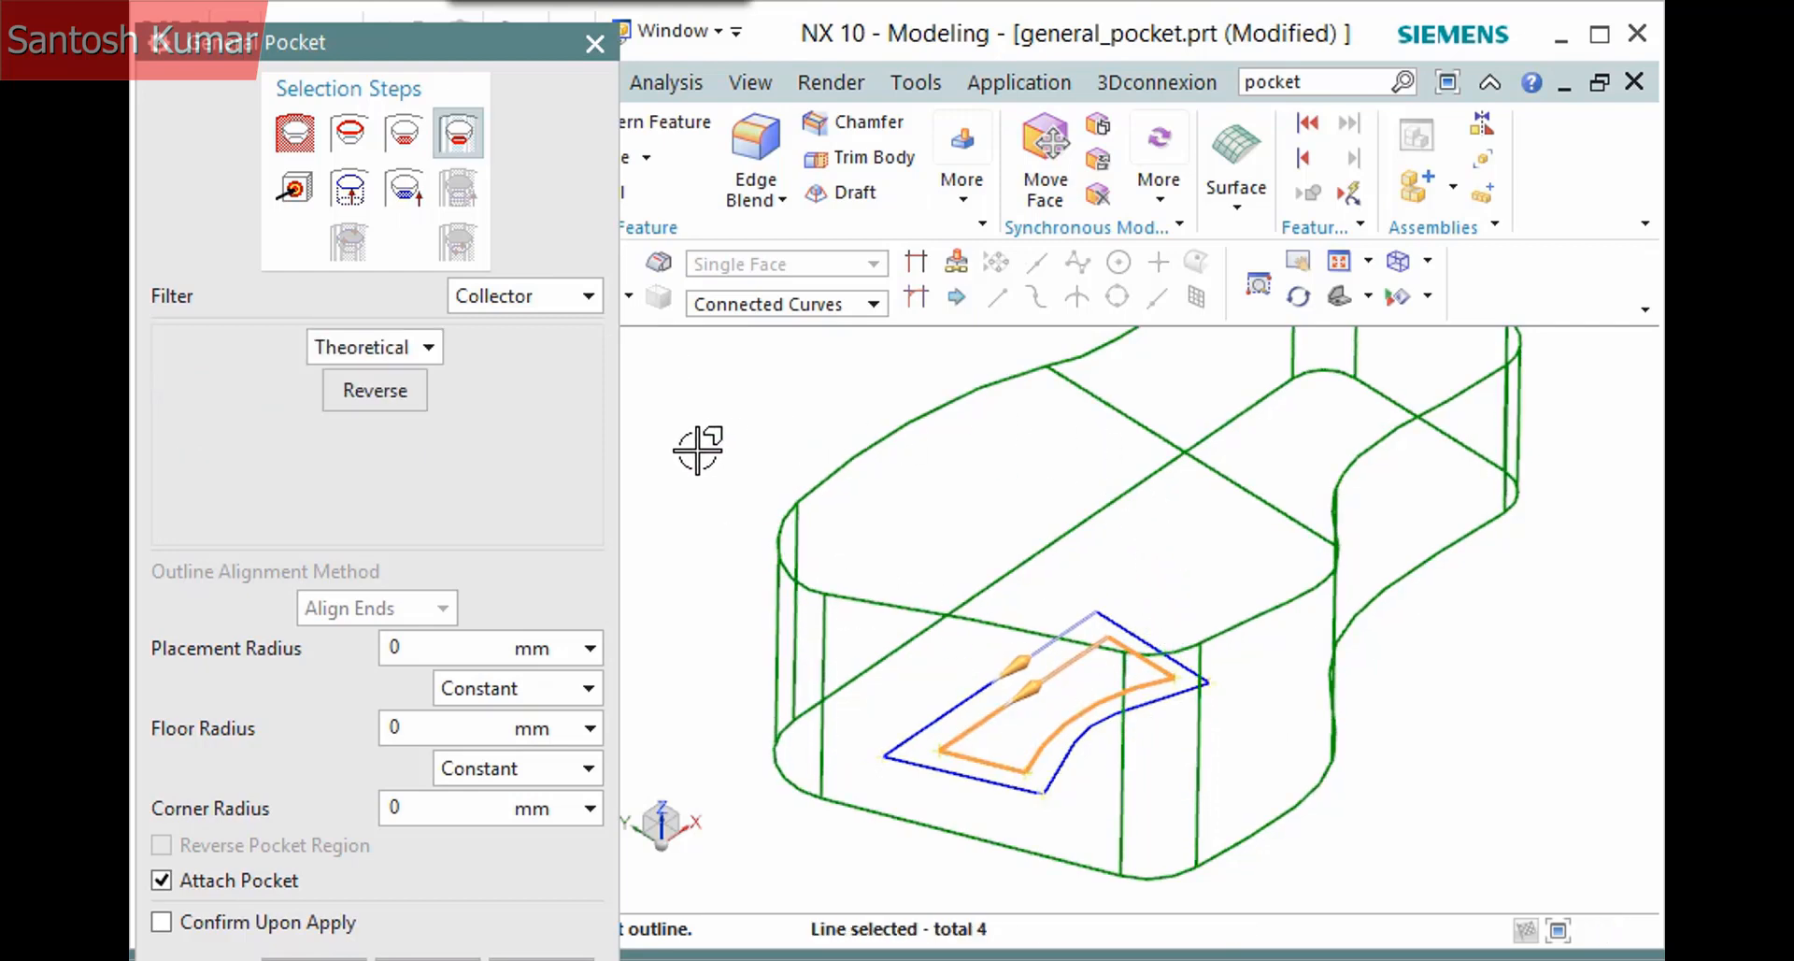
Set the placement outline's projection vector to the +ZC axis
{"action": "left_click", "coordinate": [347, 191]}
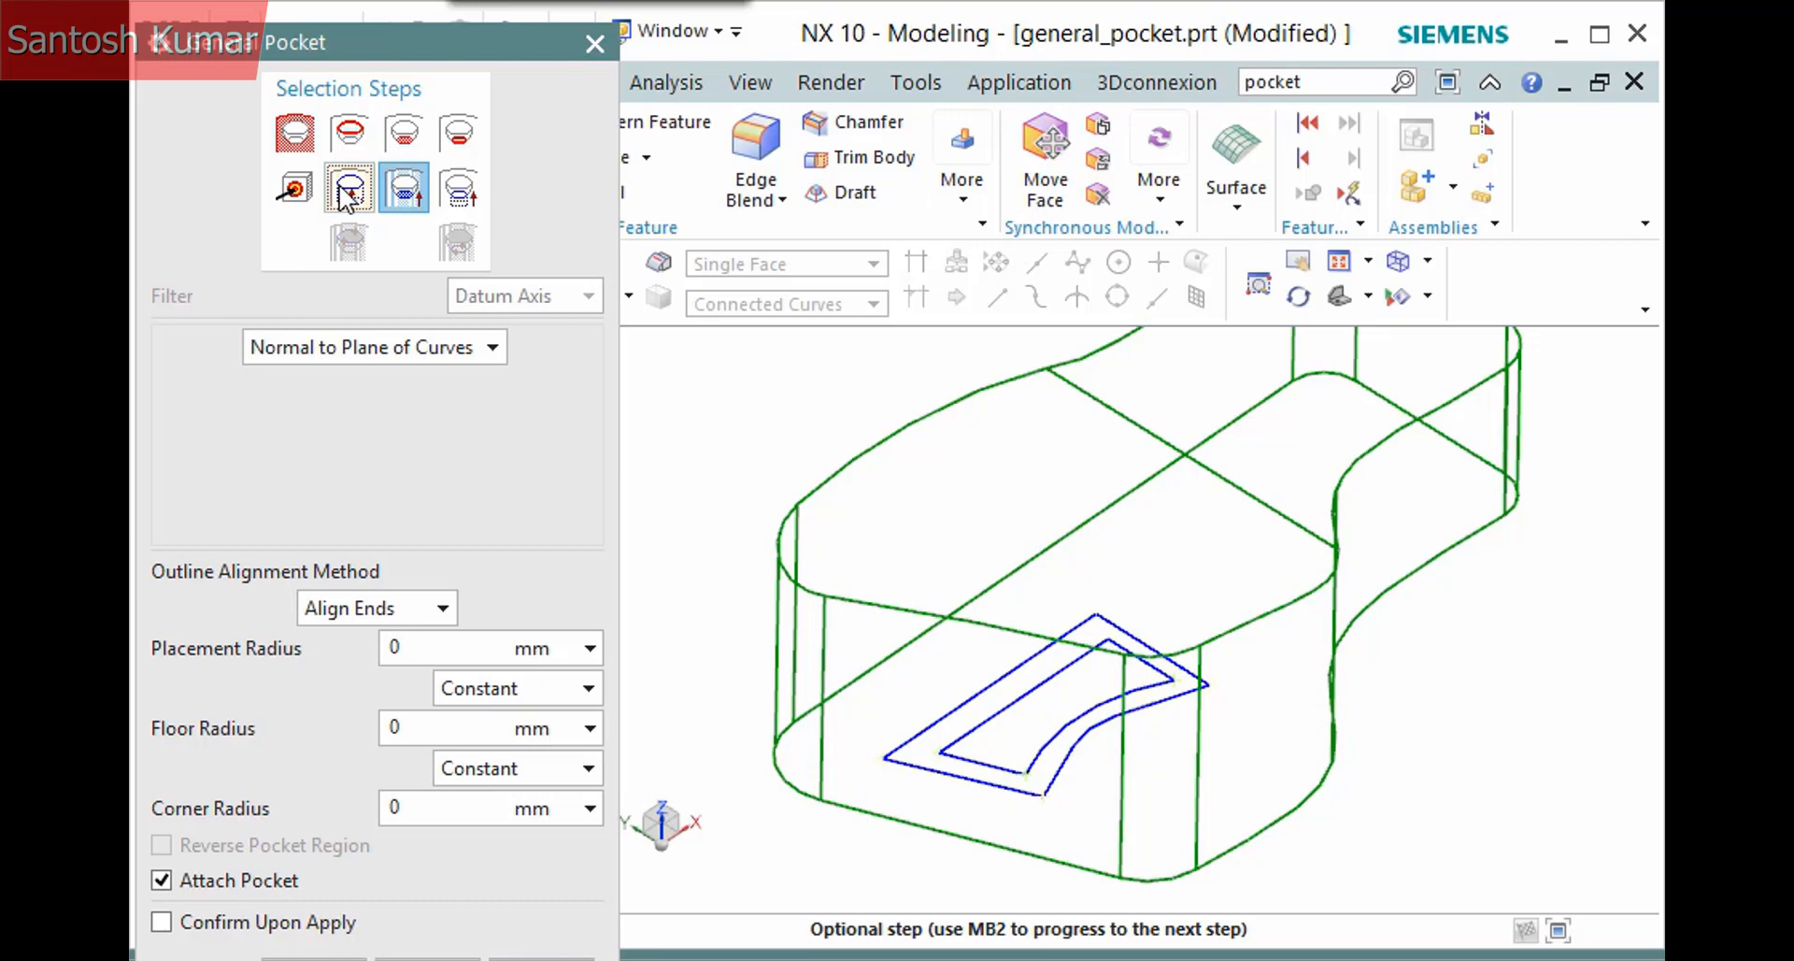
{"action": "left_click", "coordinate": [473, 350]}
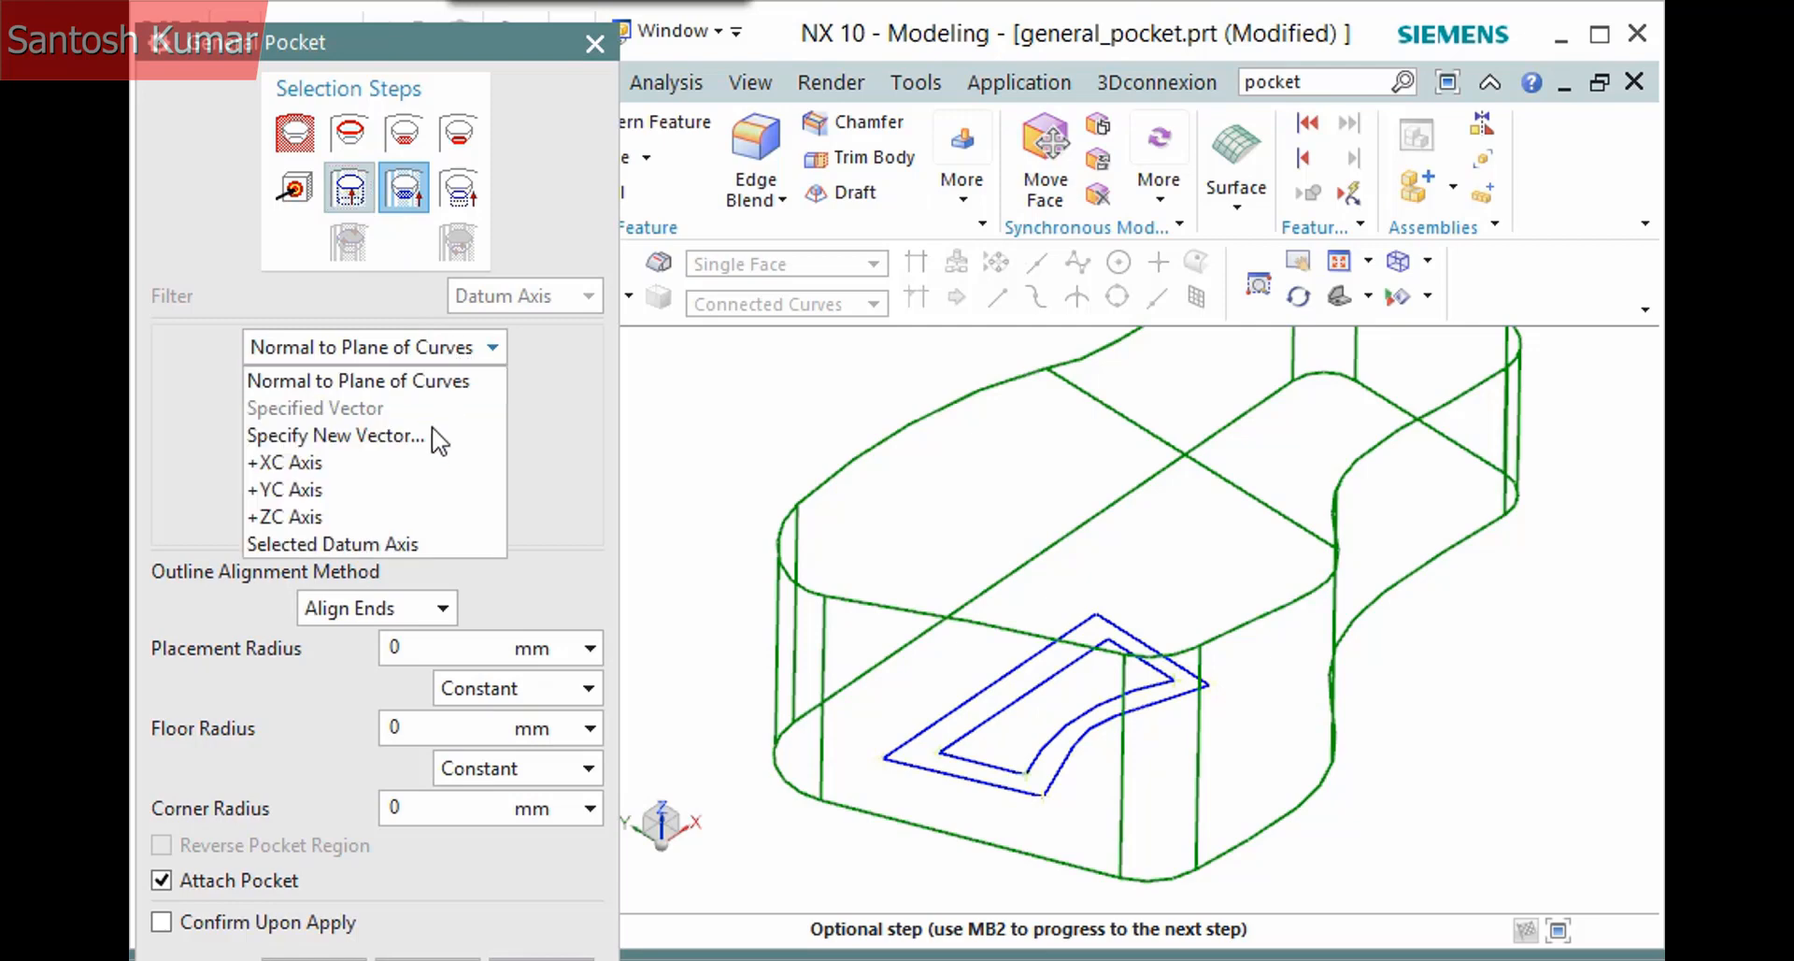
{"action": "left_click", "coordinate": [426, 506]}
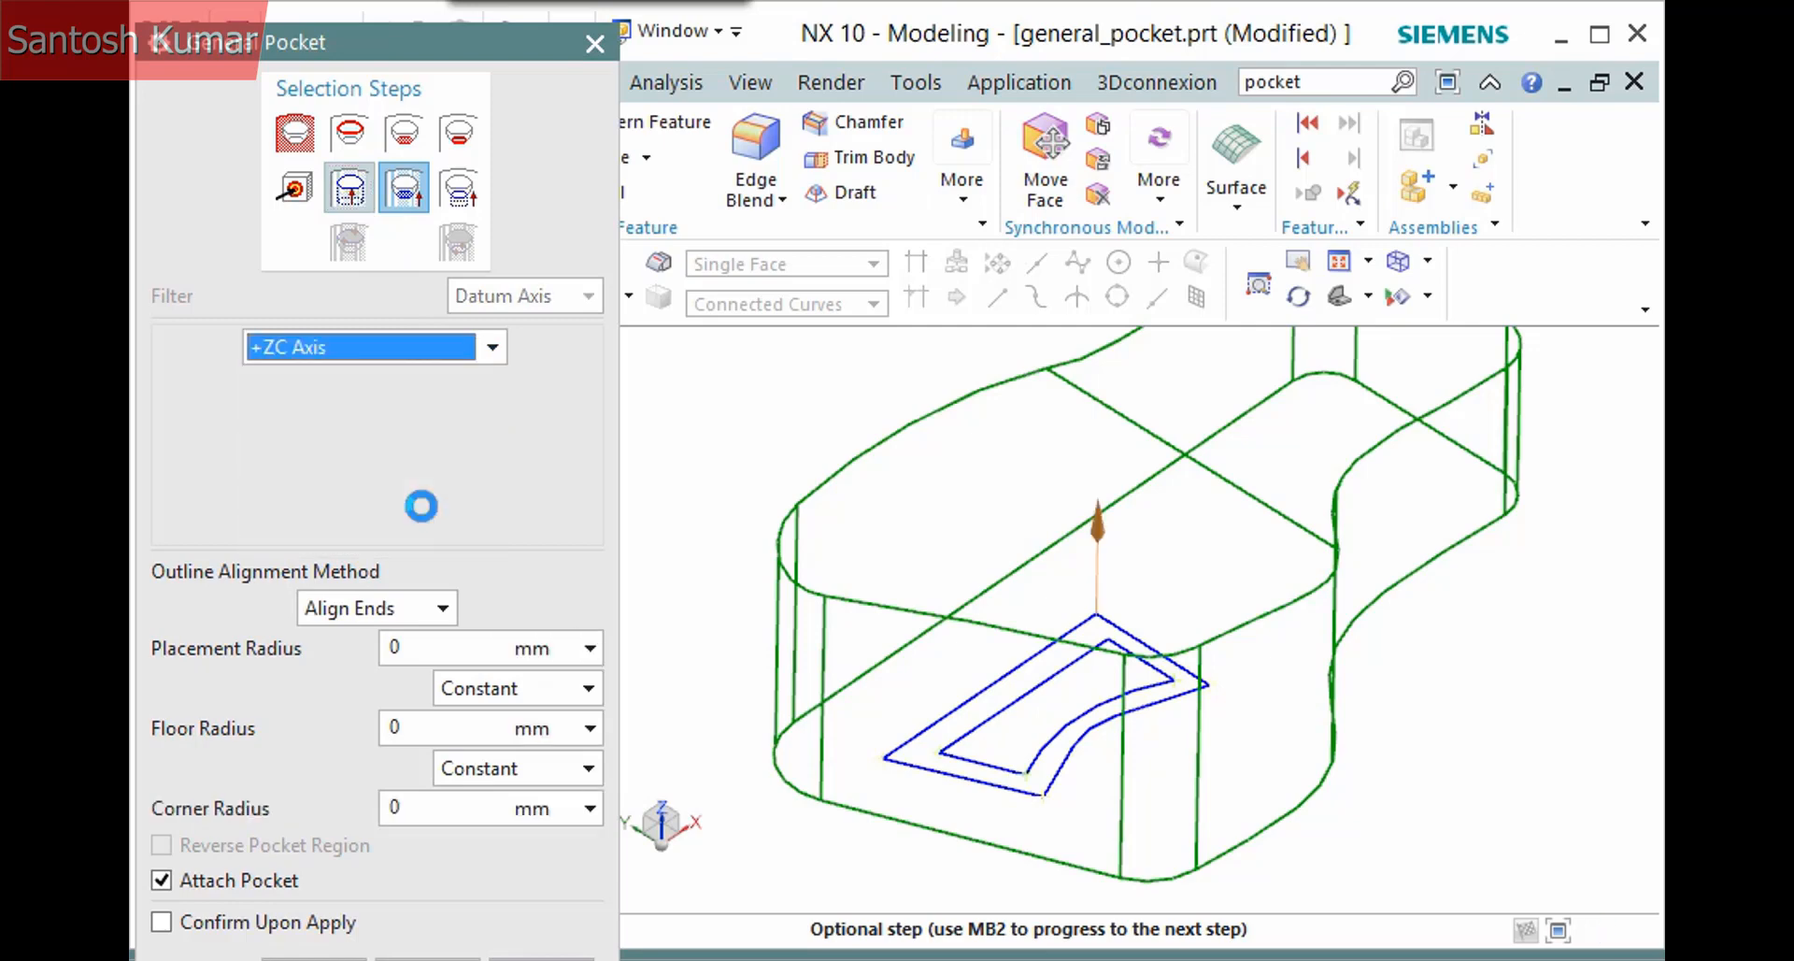
Specify a new translation vector for the floor face along the -ZC axis
{"action": "middle_click", "coordinate": [404, 206]}
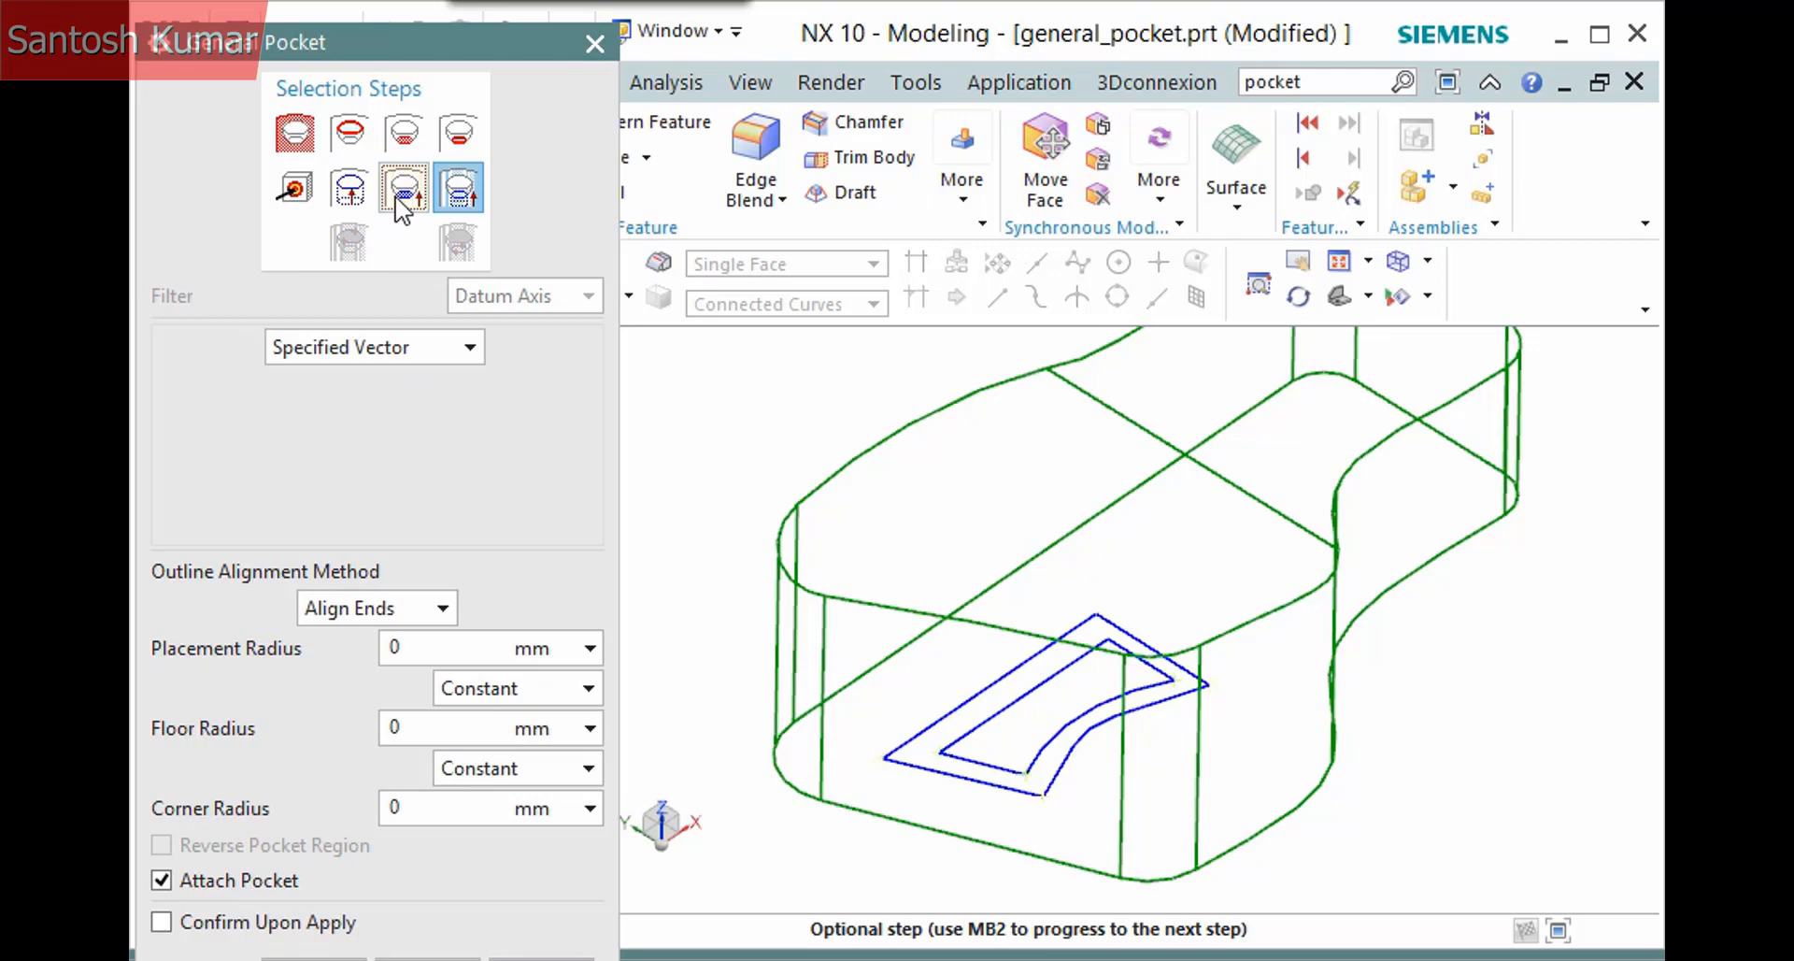
{"action": "left_click", "coordinate": [463, 348]}
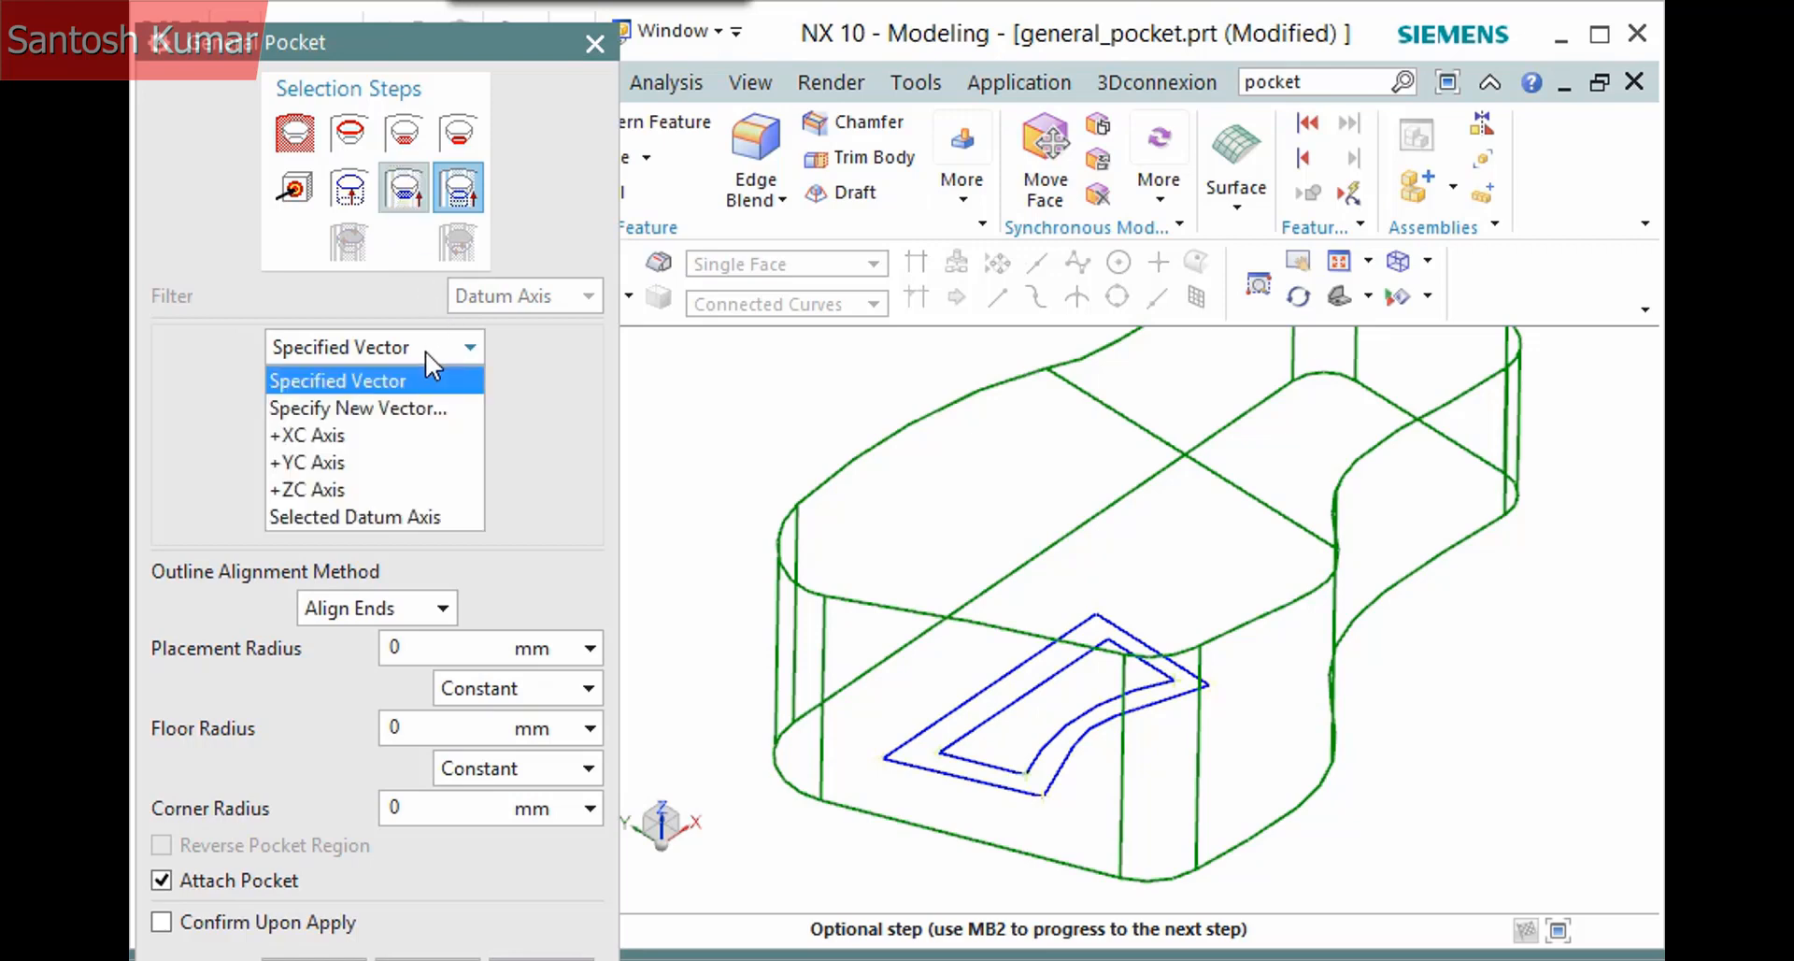
{"action": "left_click", "coordinate": [415, 410]}
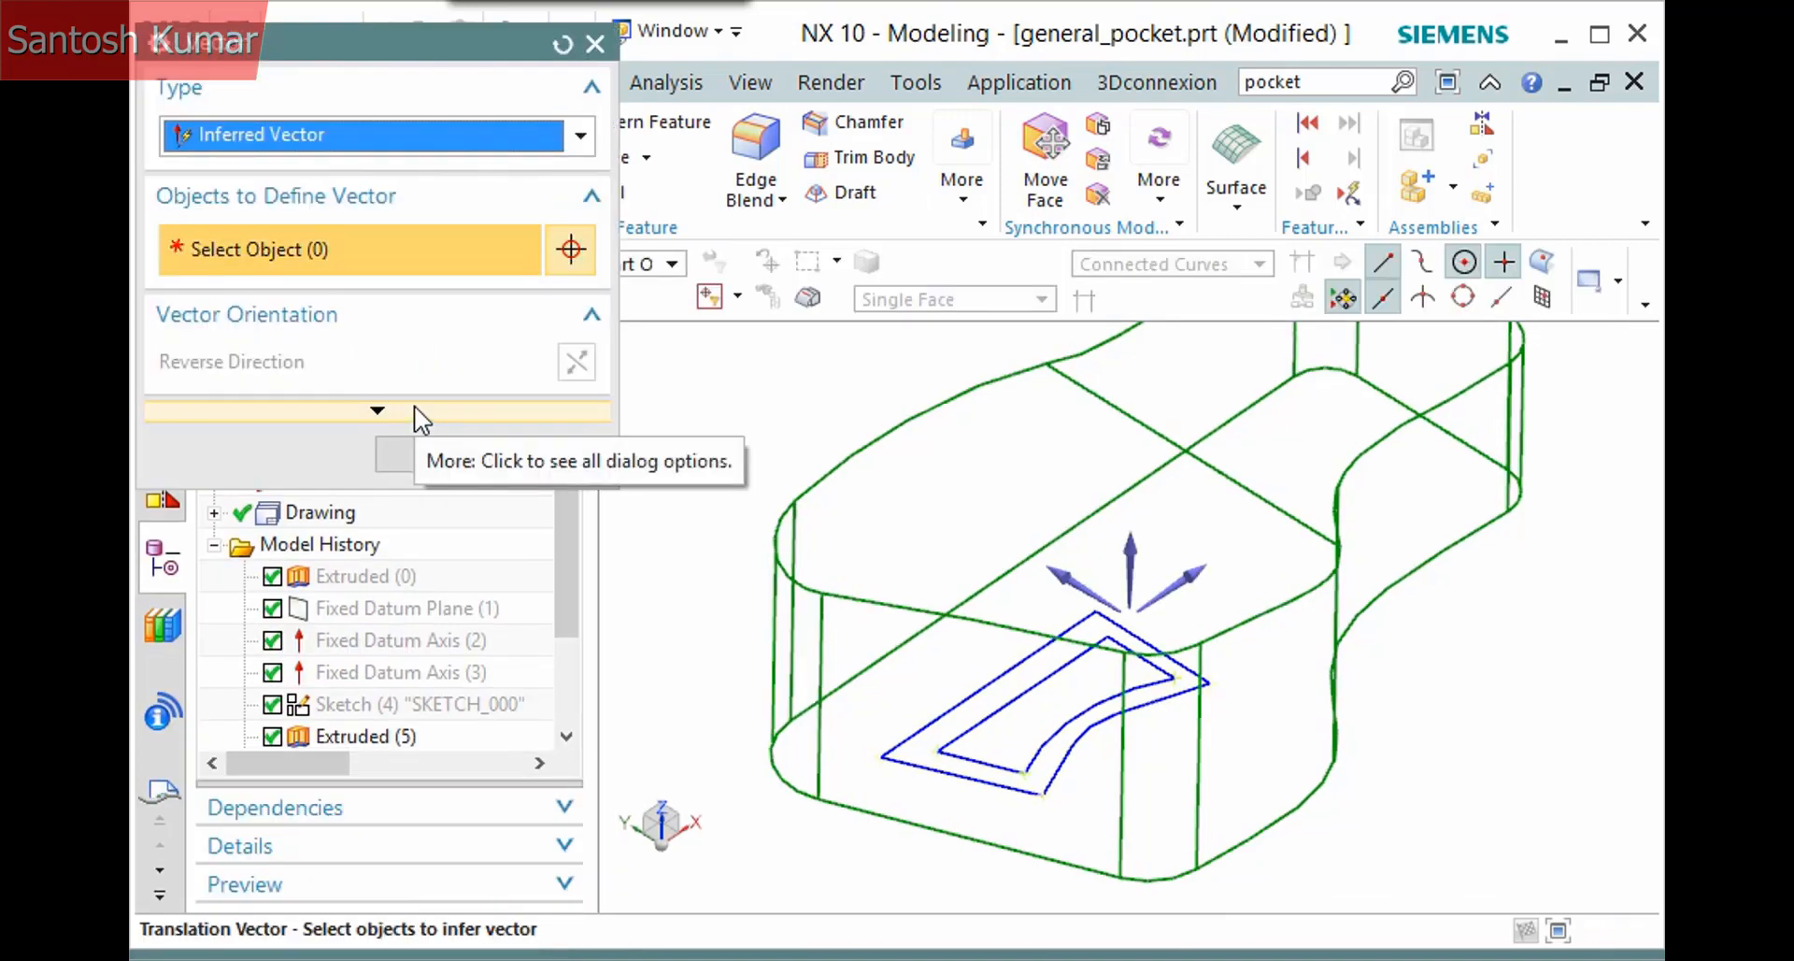
{"action": "left_click", "coordinate": [427, 133]}
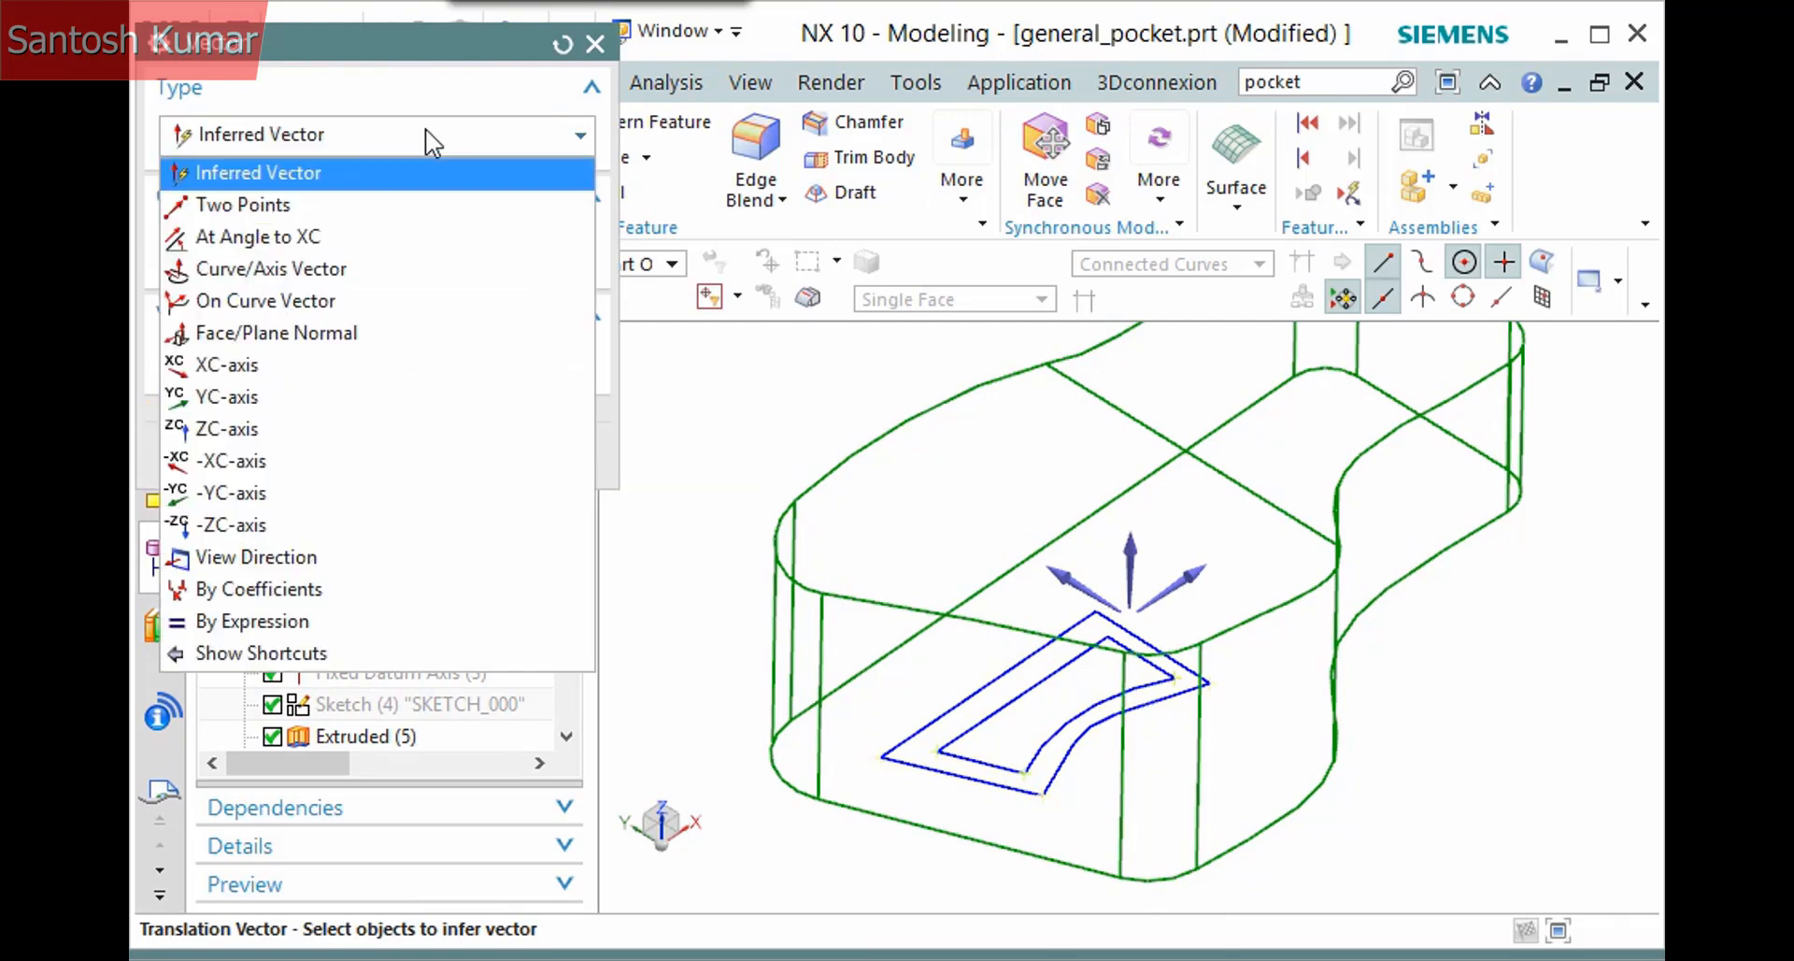
{"action": "left_click", "coordinate": [342, 525]}
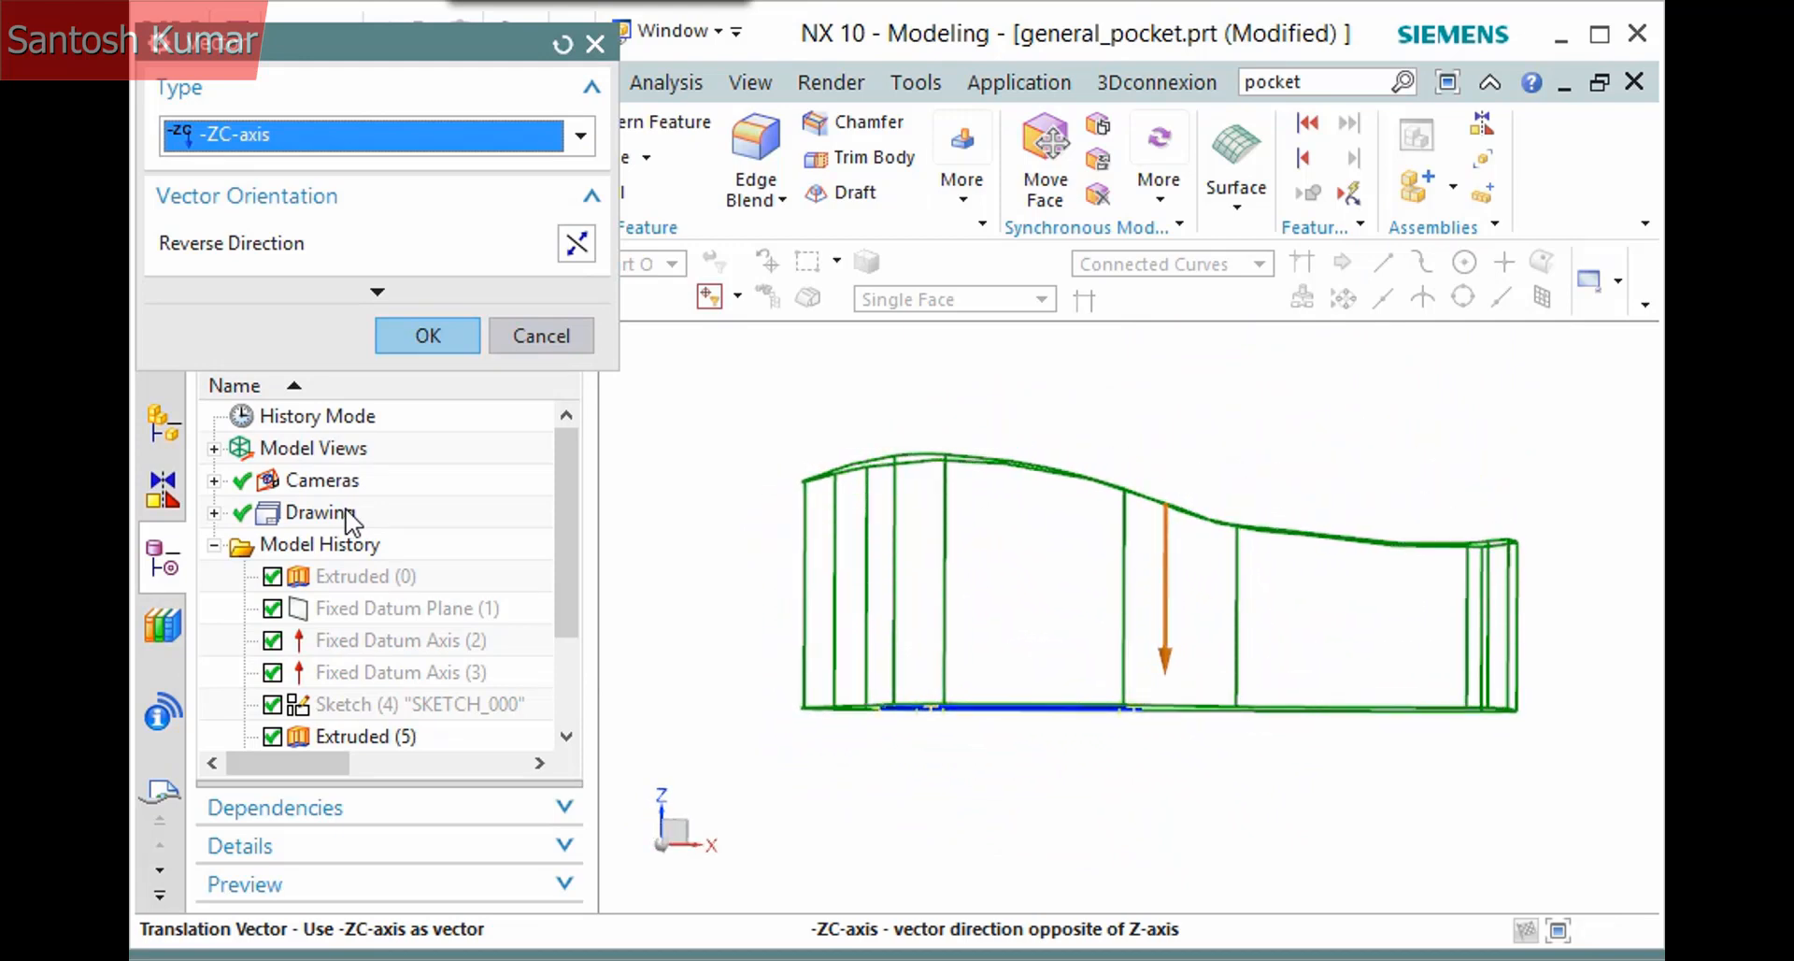
{"action": "left_click", "coordinate": [428, 334]}
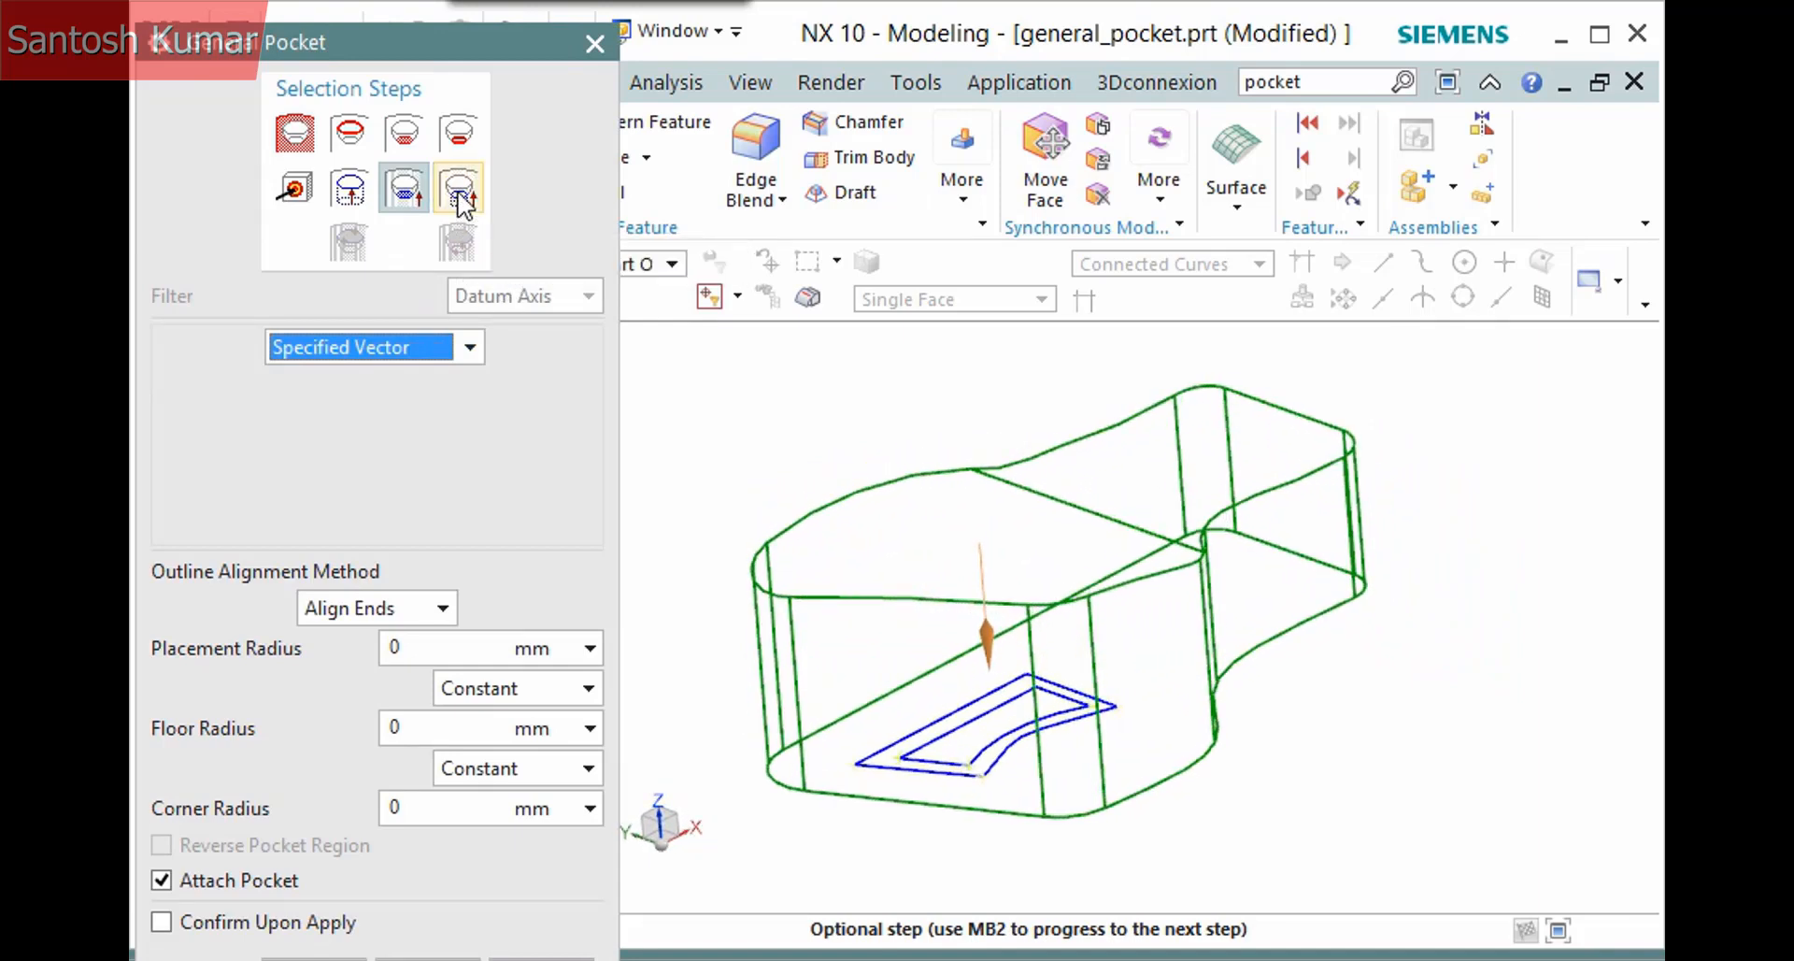
Set the floor outline's projection vector to the +ZC axis
{"action": "left_click", "coordinate": [459, 191]}
{"action": "left_click", "coordinate": [426, 356]}
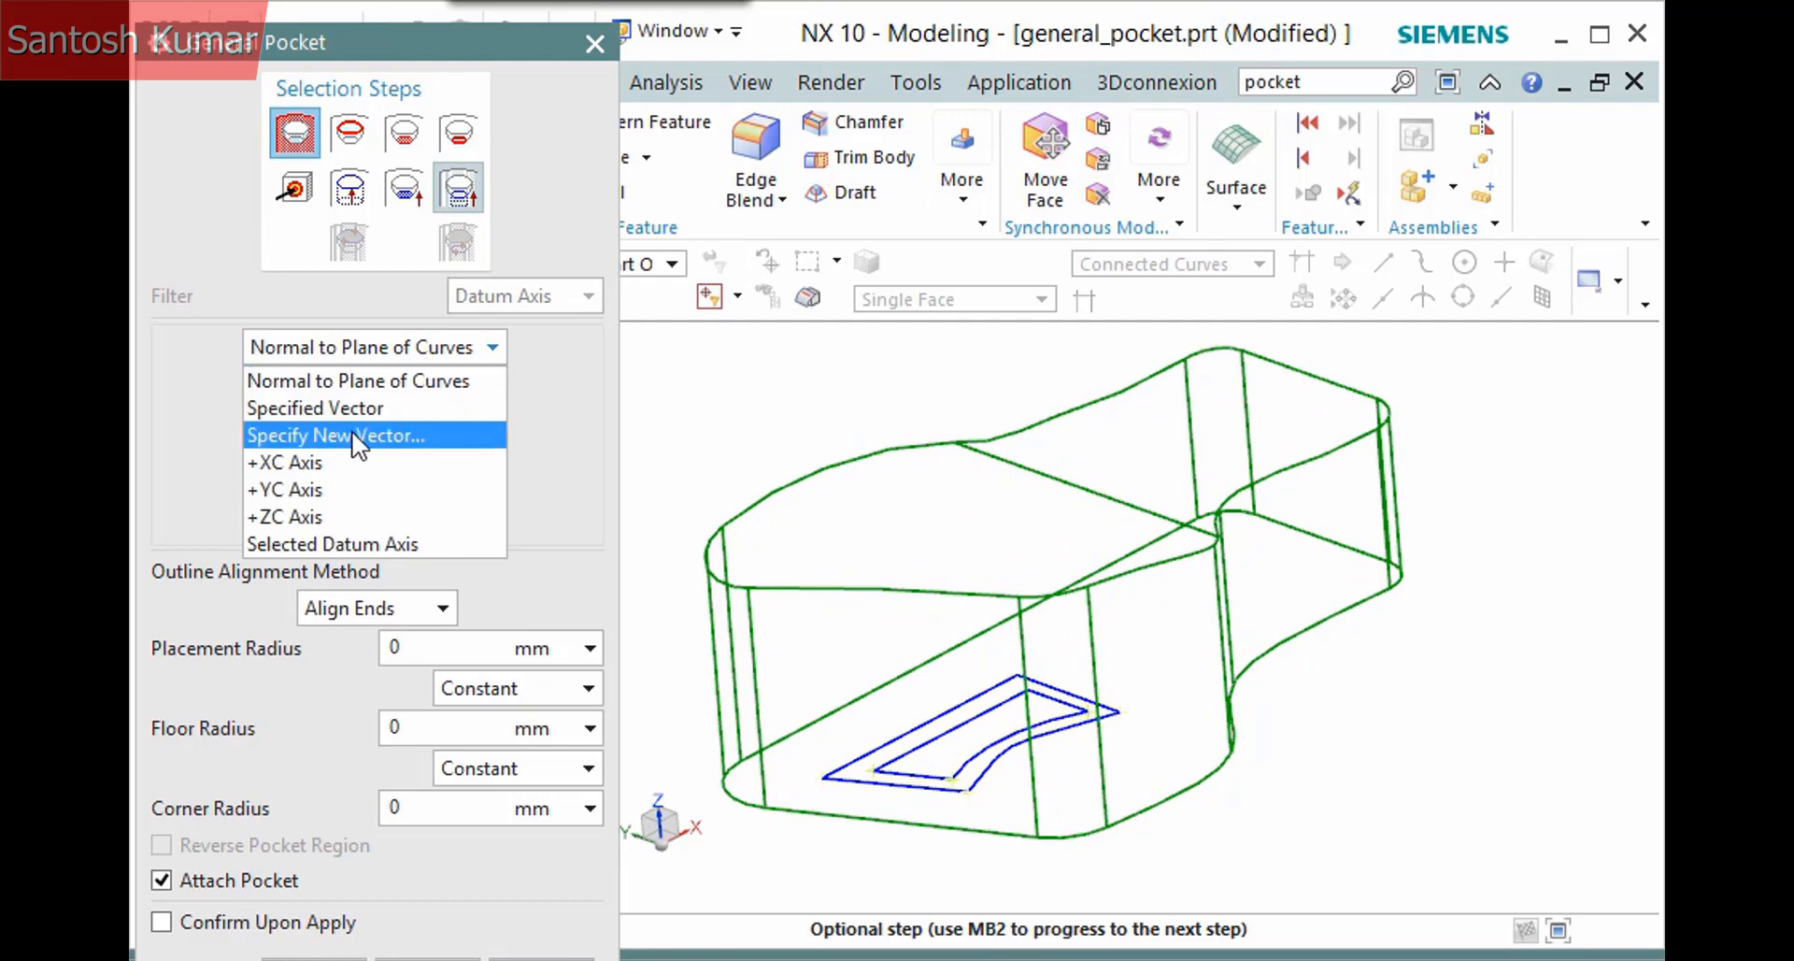
{"action": "left_click", "coordinate": [318, 516]}
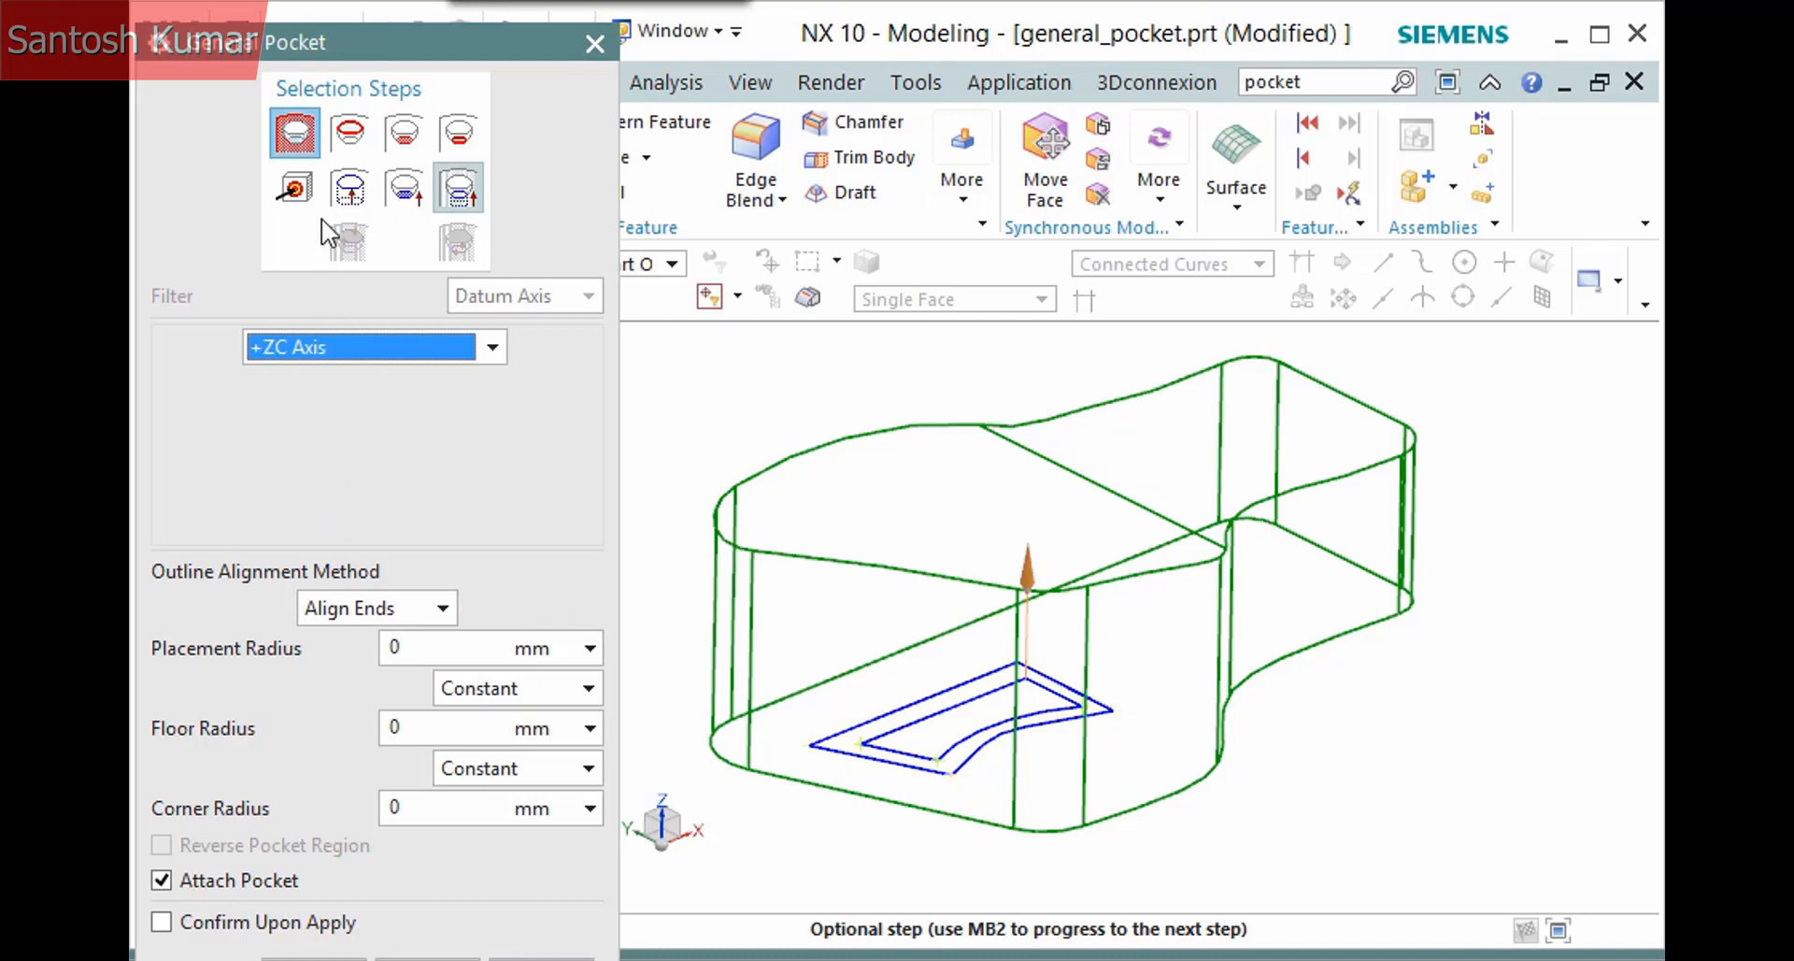
Set the outline alignment method to Parametric, create the general pocket and leave the pocket command
{"action": "left_click_drag", "start_coordinate": [312, 36], "coordinate": [314, 19]}
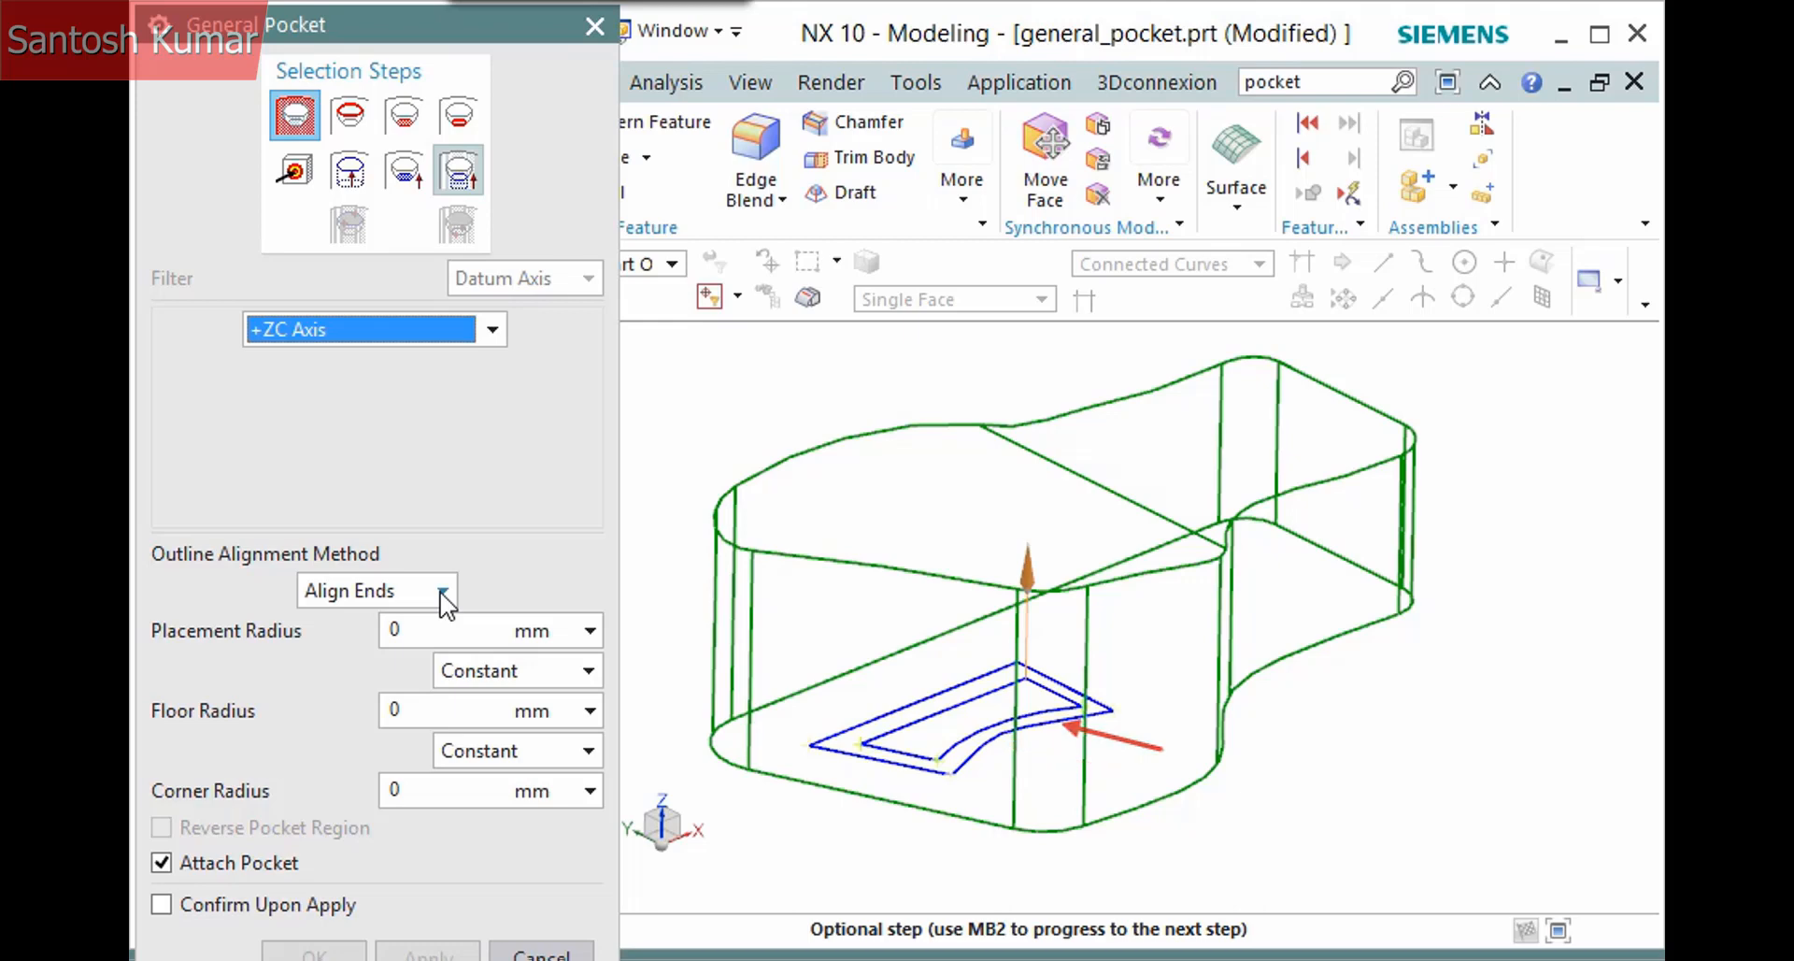
{"action": "left_click", "coordinate": [443, 593]}
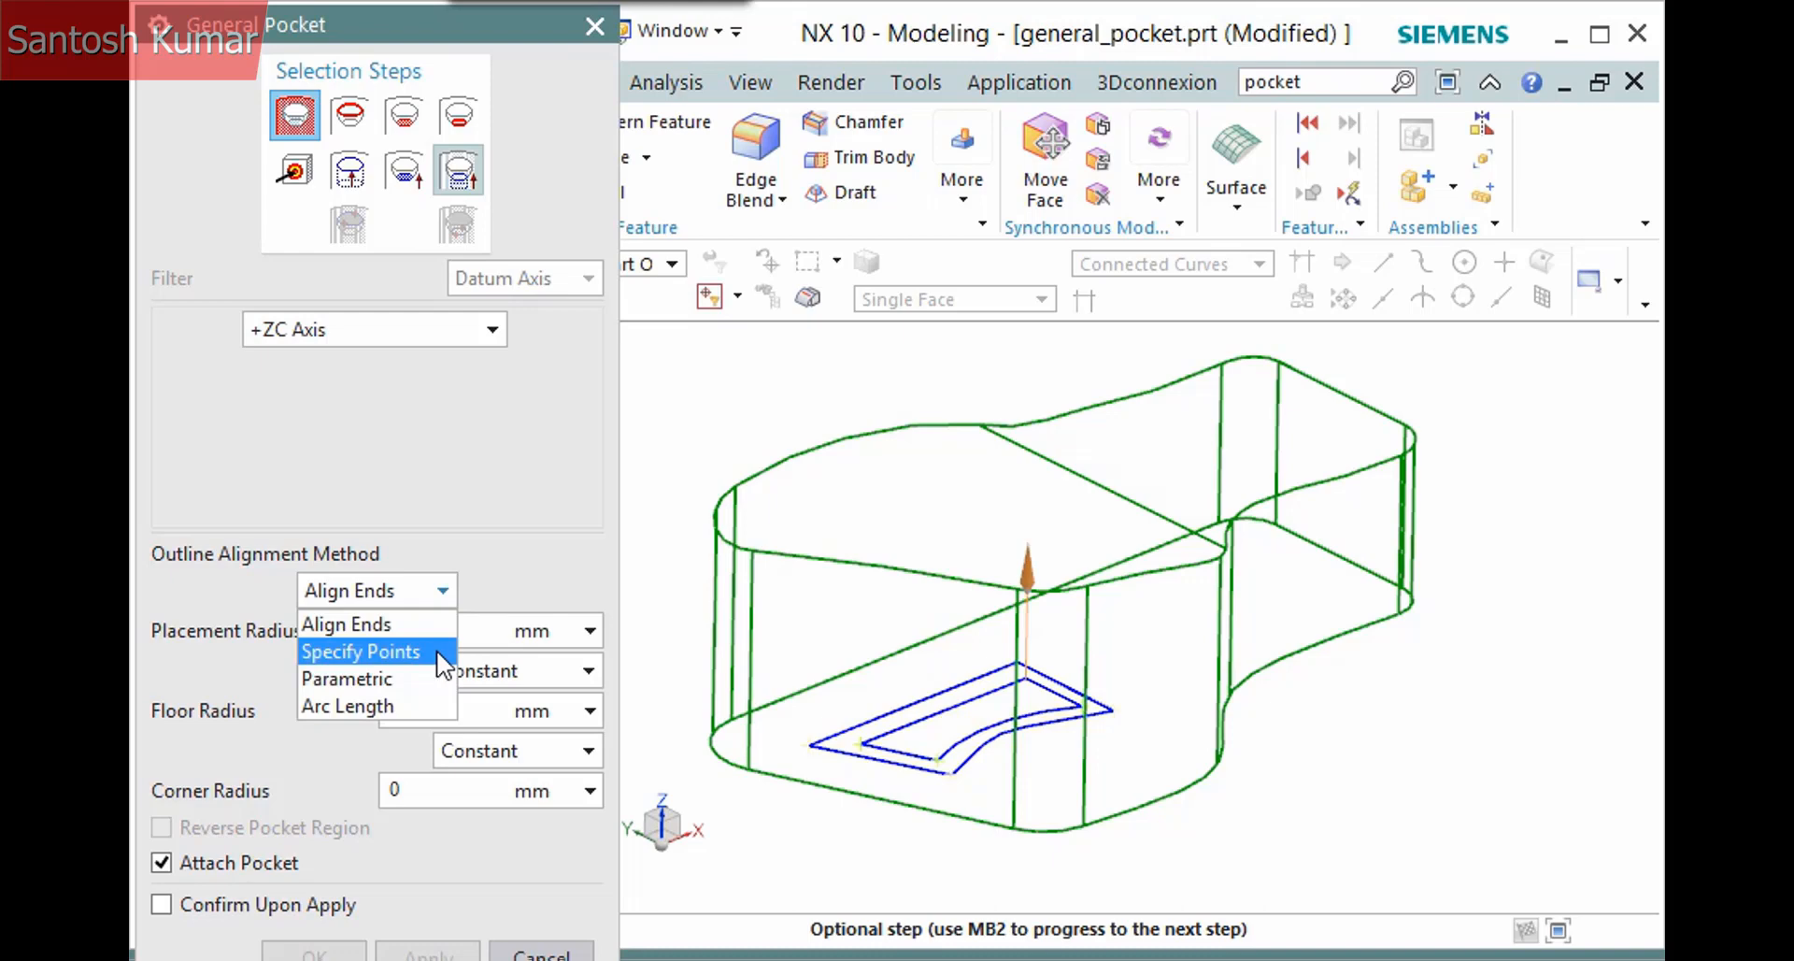
{"action": "left_click", "coordinate": [403, 687]}
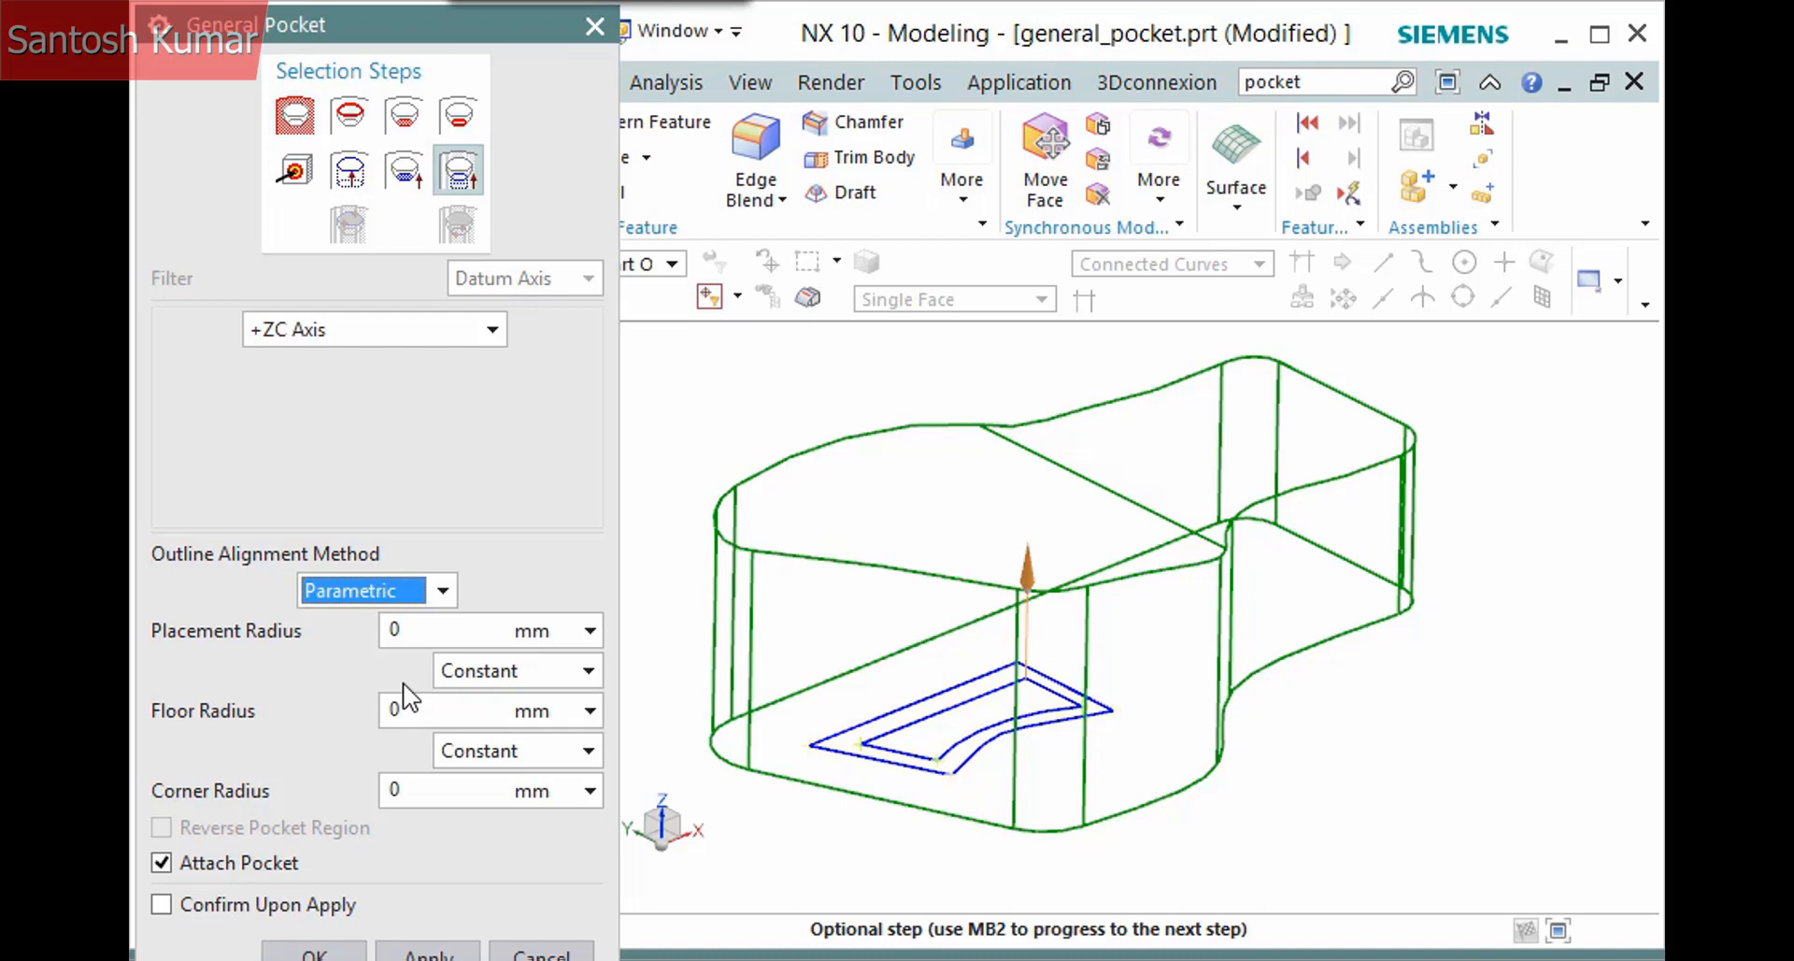
{"action": "left_click", "coordinate": [322, 950]}
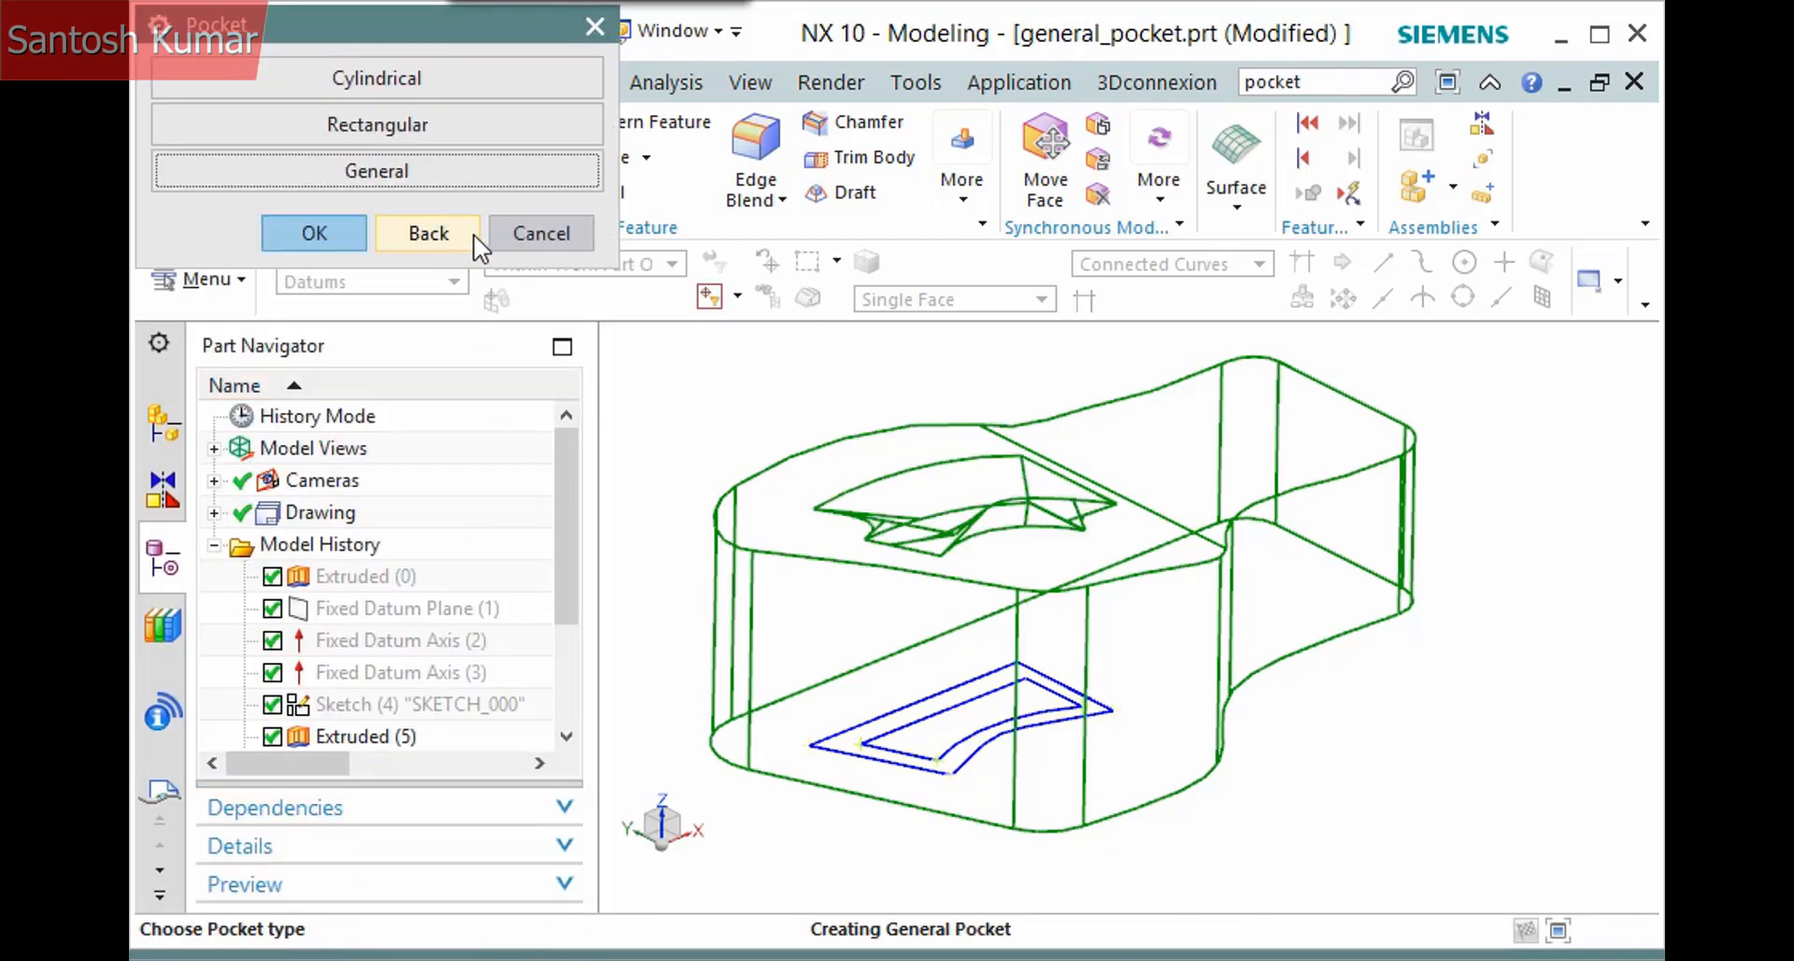
{"action": "left_click", "coordinate": [505, 231]}
Display the model in the Shaded rendering style to inspect the pocket
{"action": "right_click", "coordinate": [643, 385]}
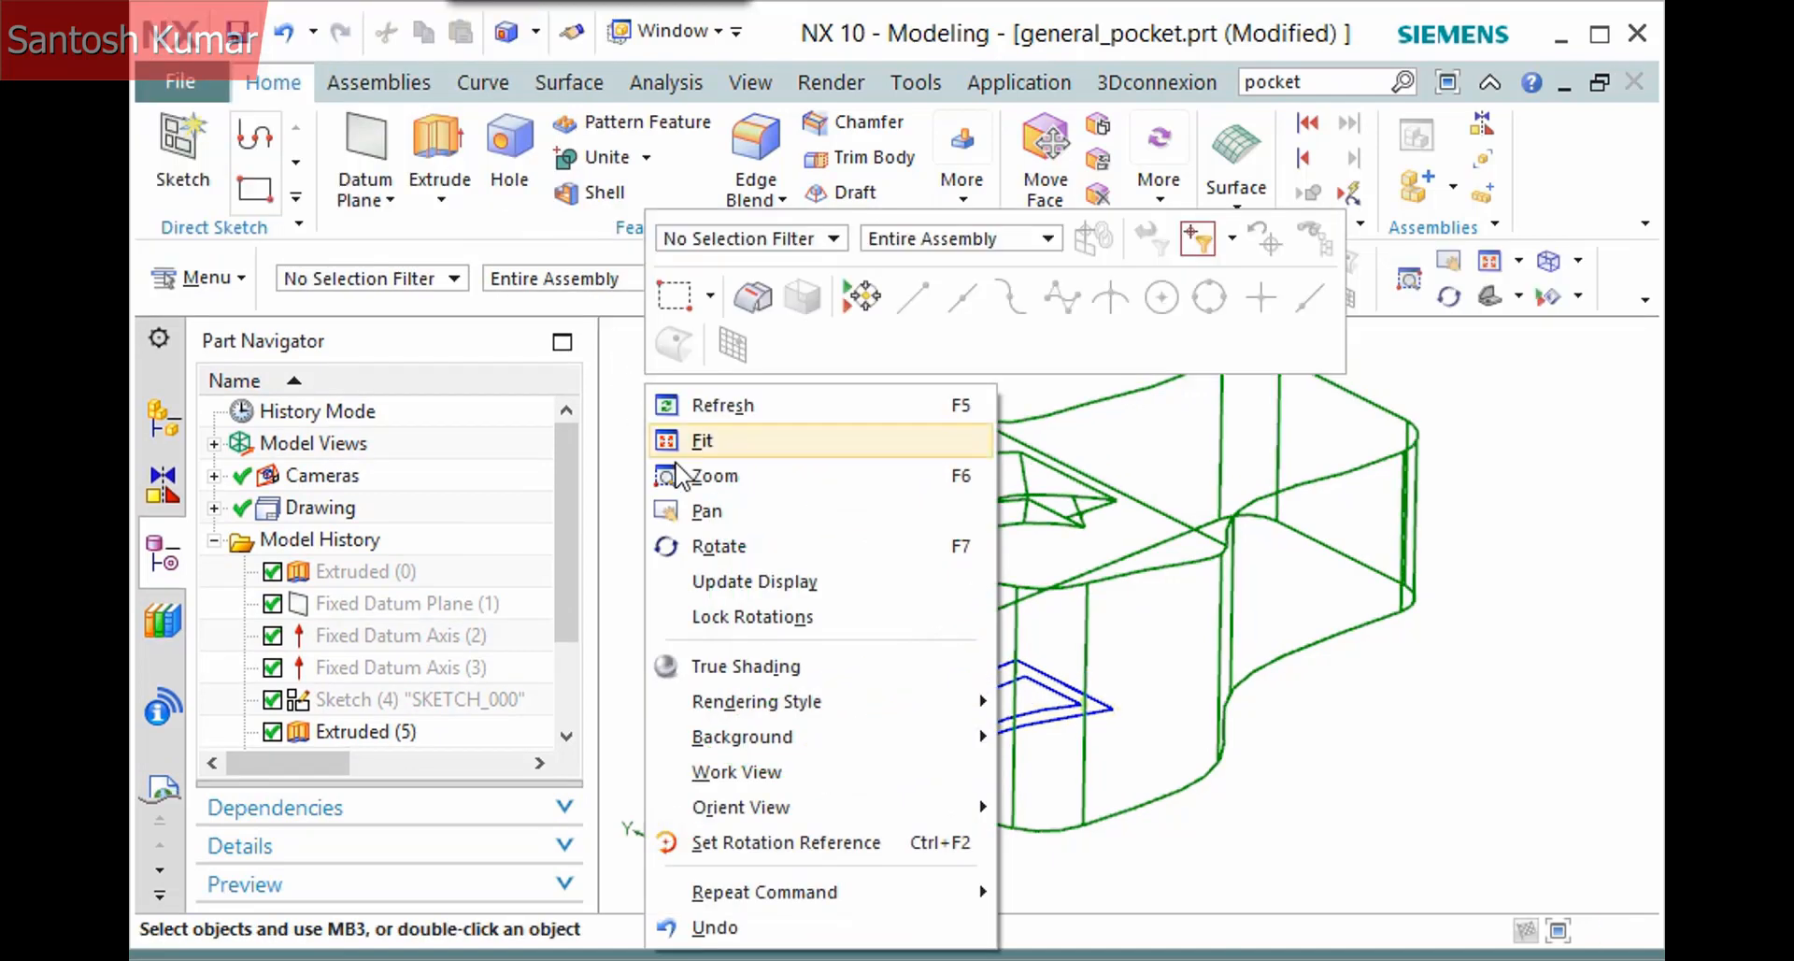
{"action": "mouse_move", "coordinate": [811, 704]}
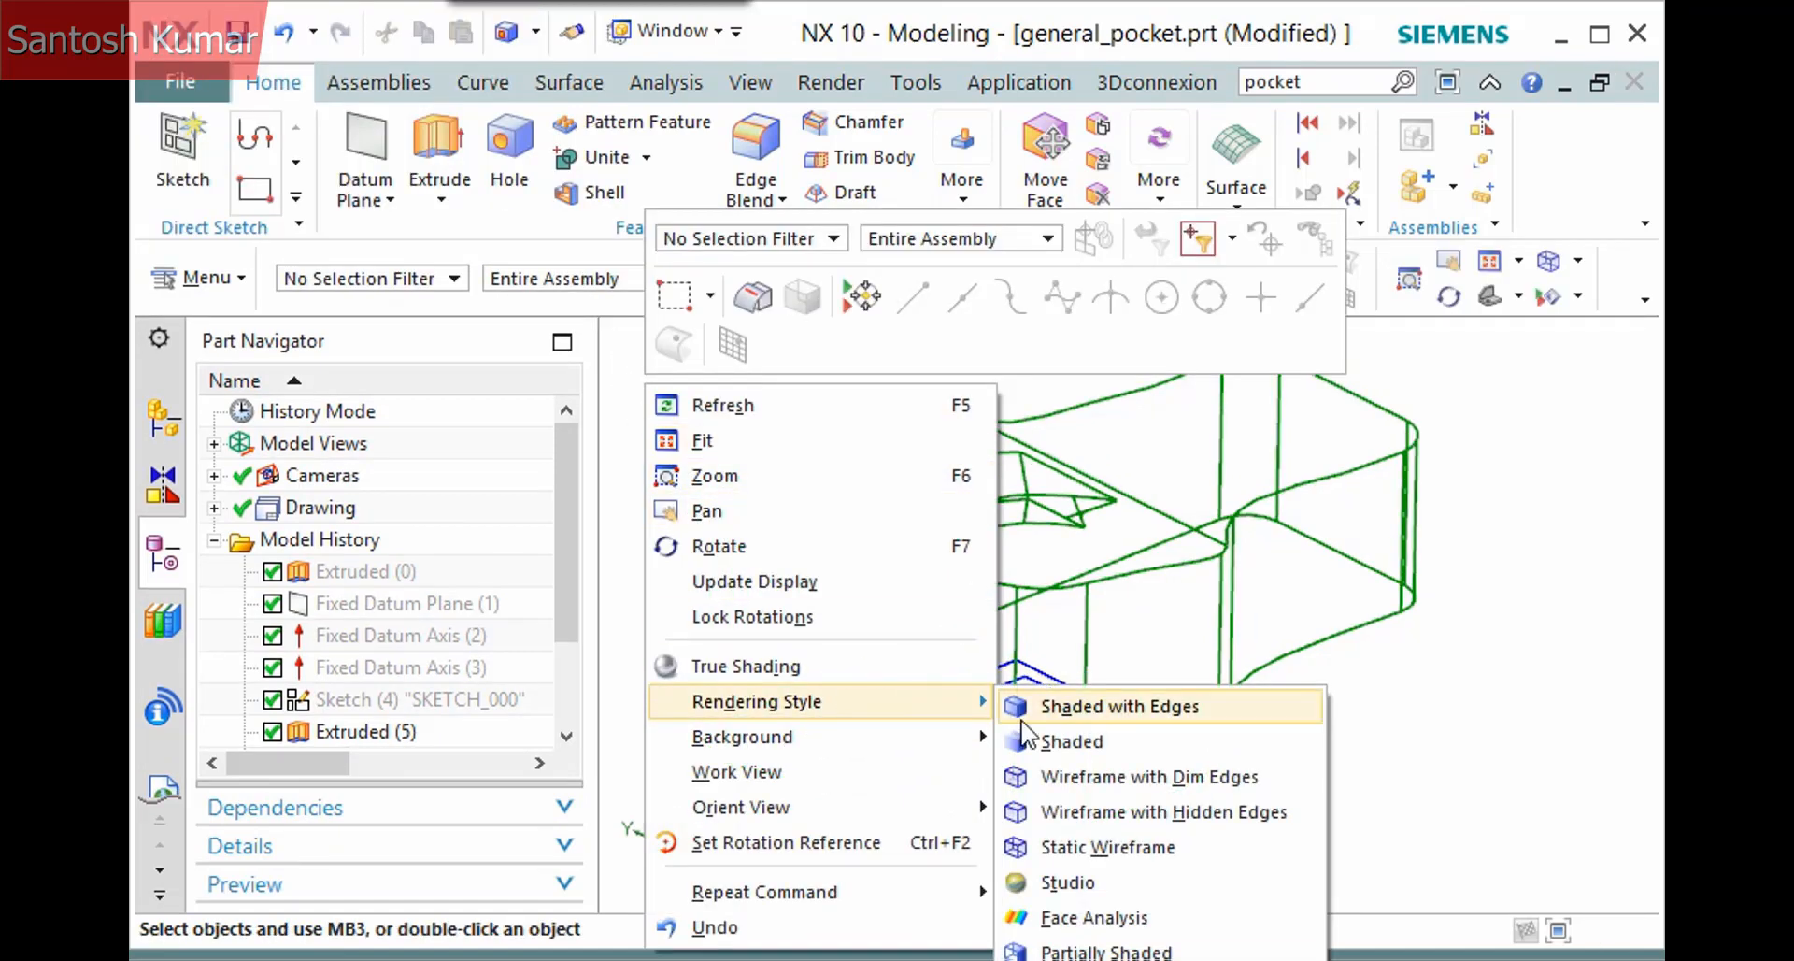
{"action": "left_click", "coordinate": [1069, 743]}
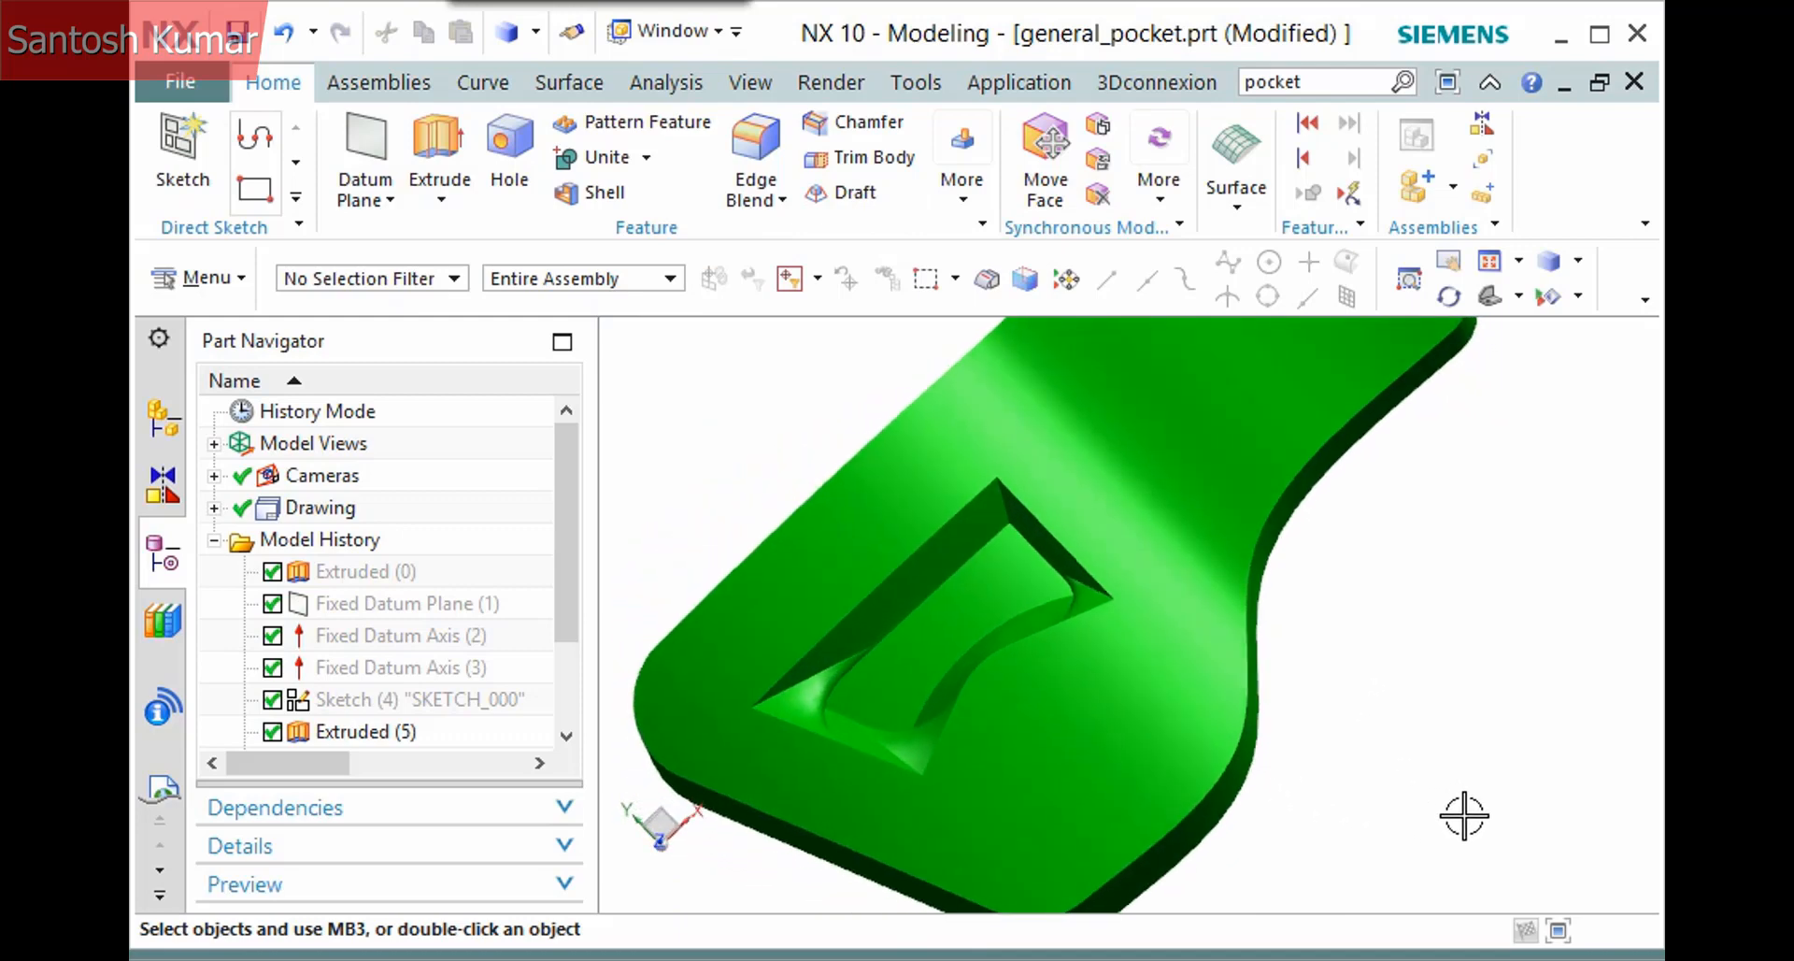
Reopen the pocket for editing and change its outline alignment method to Specify Points
{"action": "double_click", "coordinate": [910, 543]}
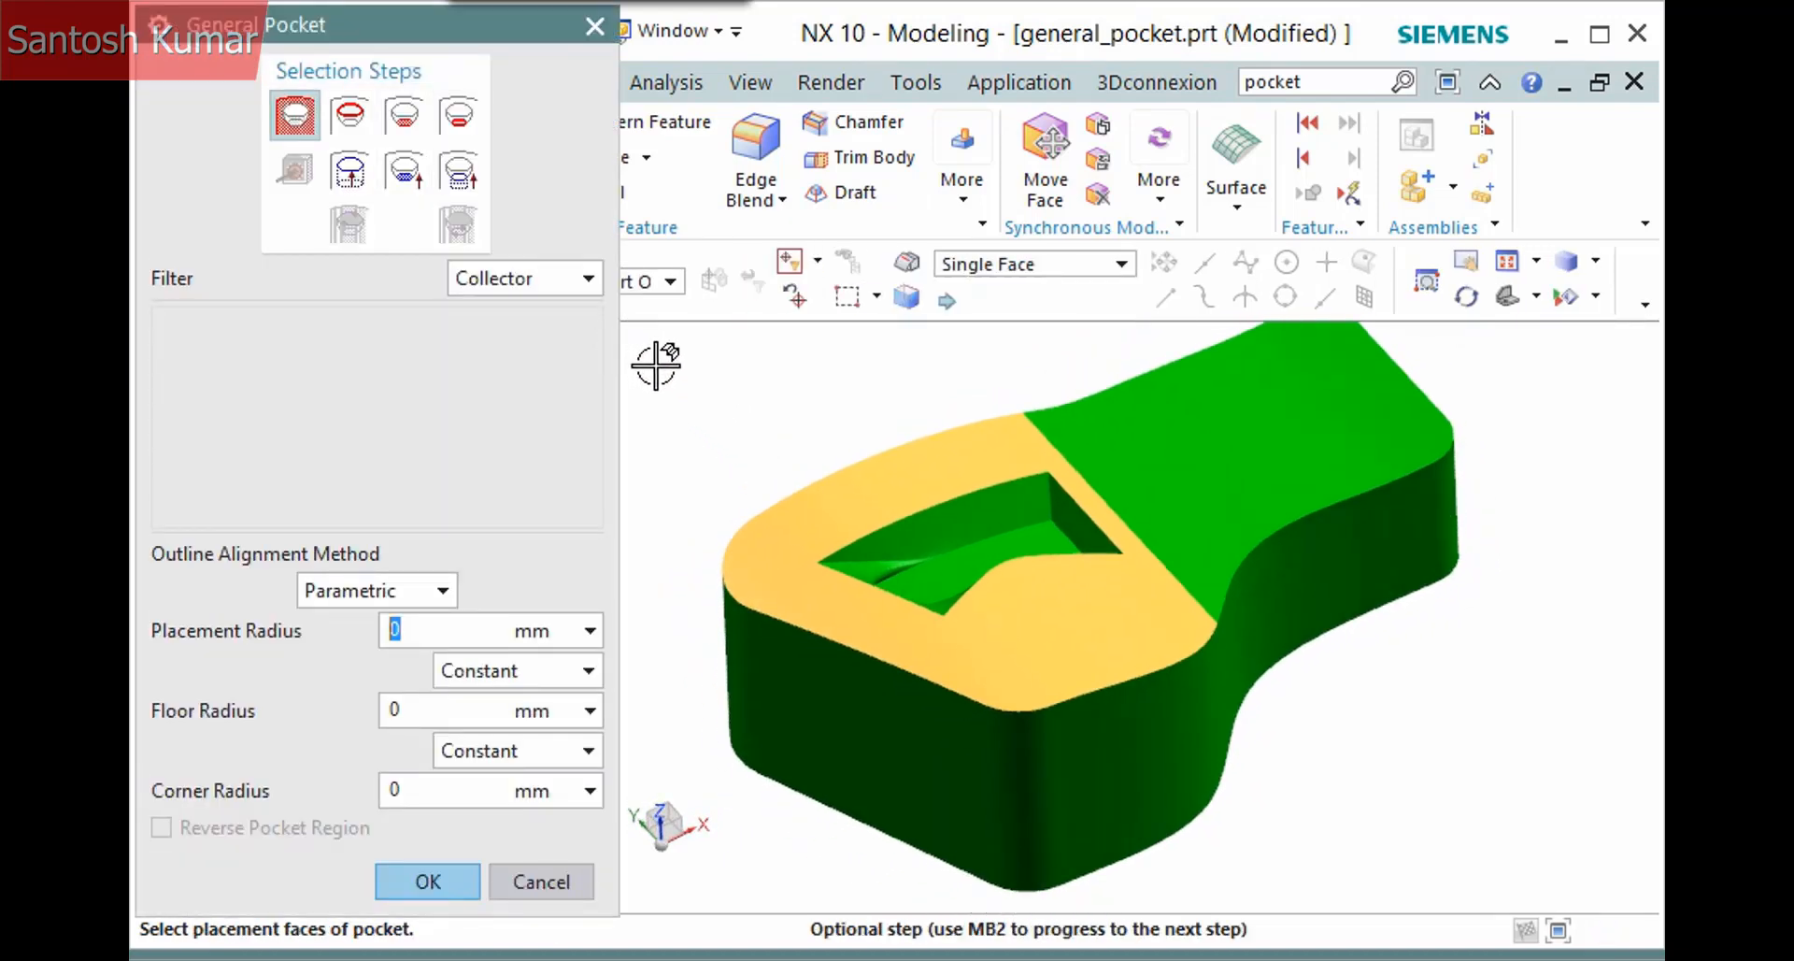
{"action": "left_click", "coordinate": [383, 597]}
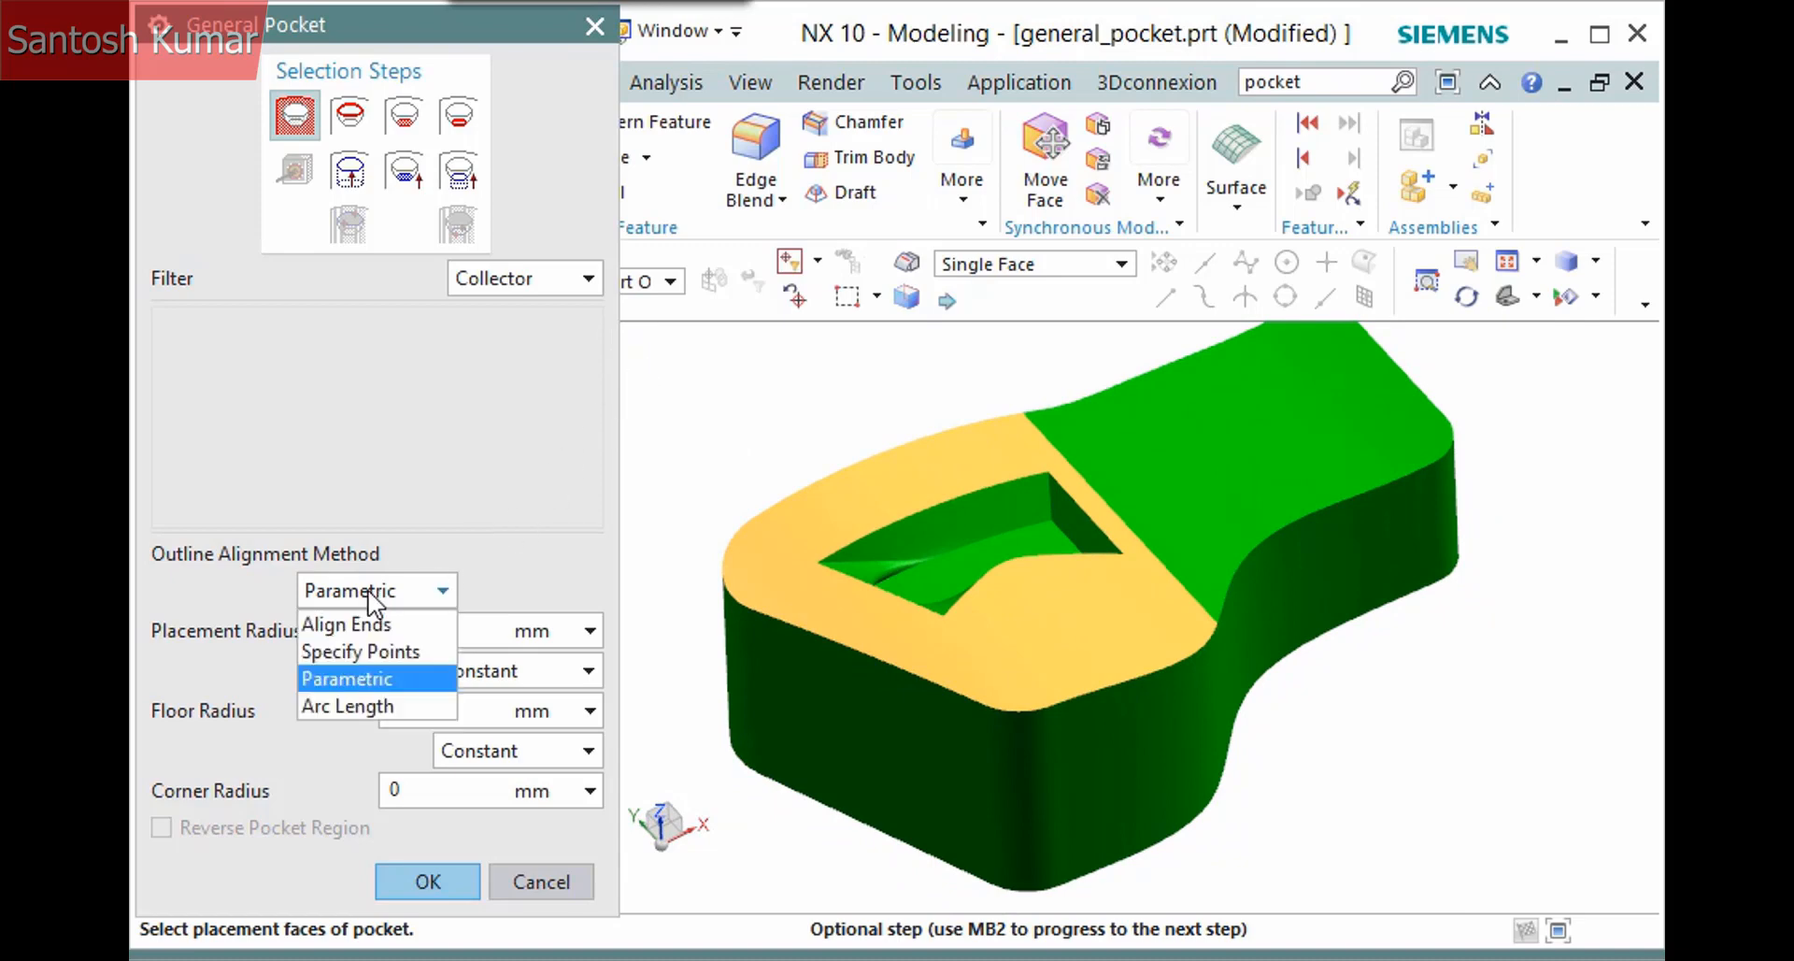
{"action": "left_click", "coordinate": [370, 651]}
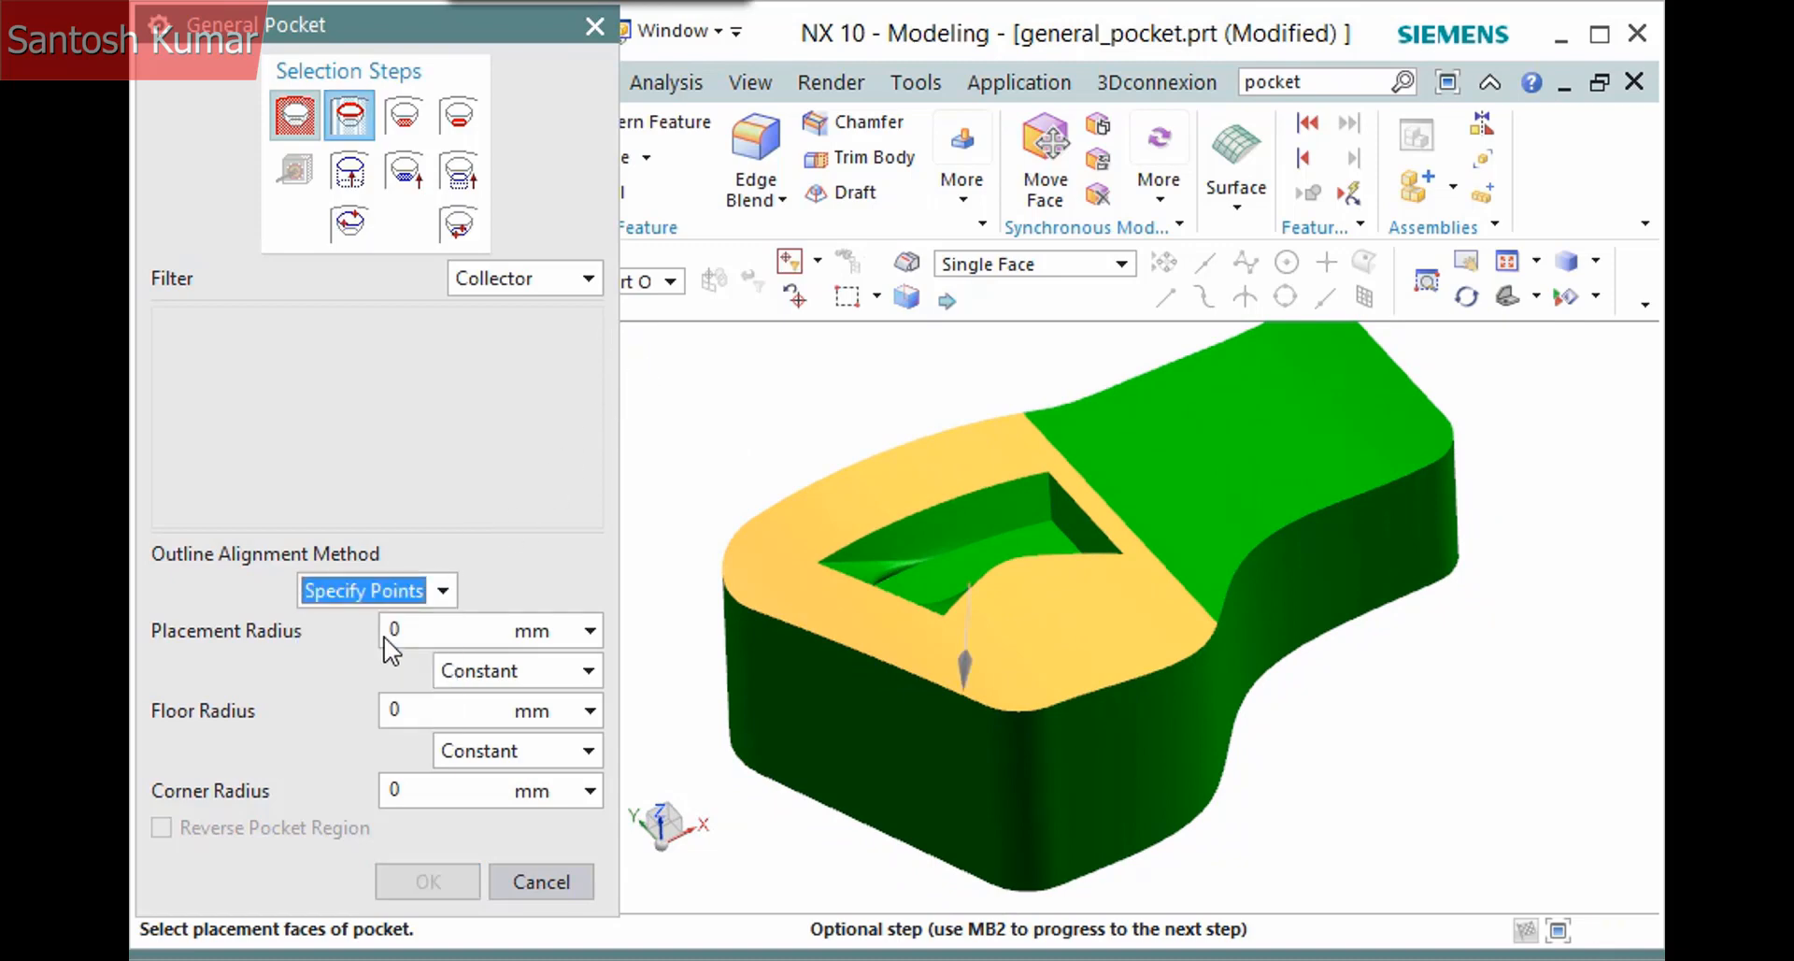
Switch the model display to Static Wireframe so both sketch outlines can be picked
{"action": "right_click", "coordinate": [661, 423]}
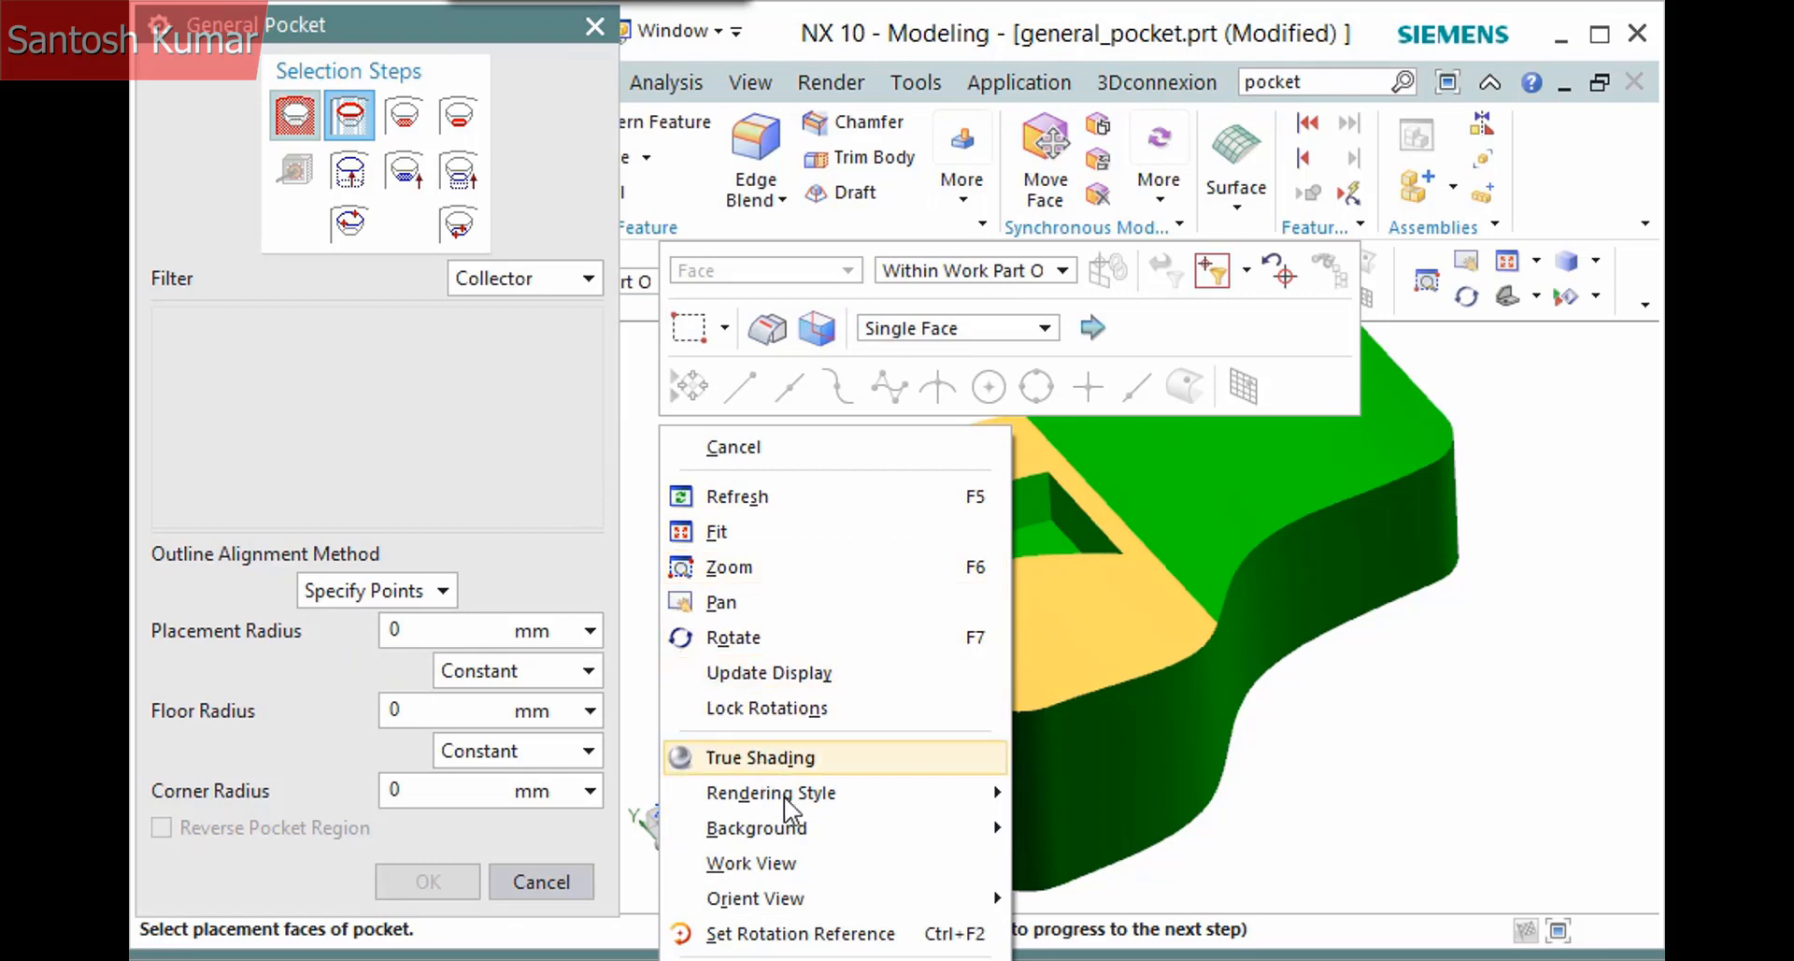
{"action": "mouse_move", "coordinate": [944, 801]}
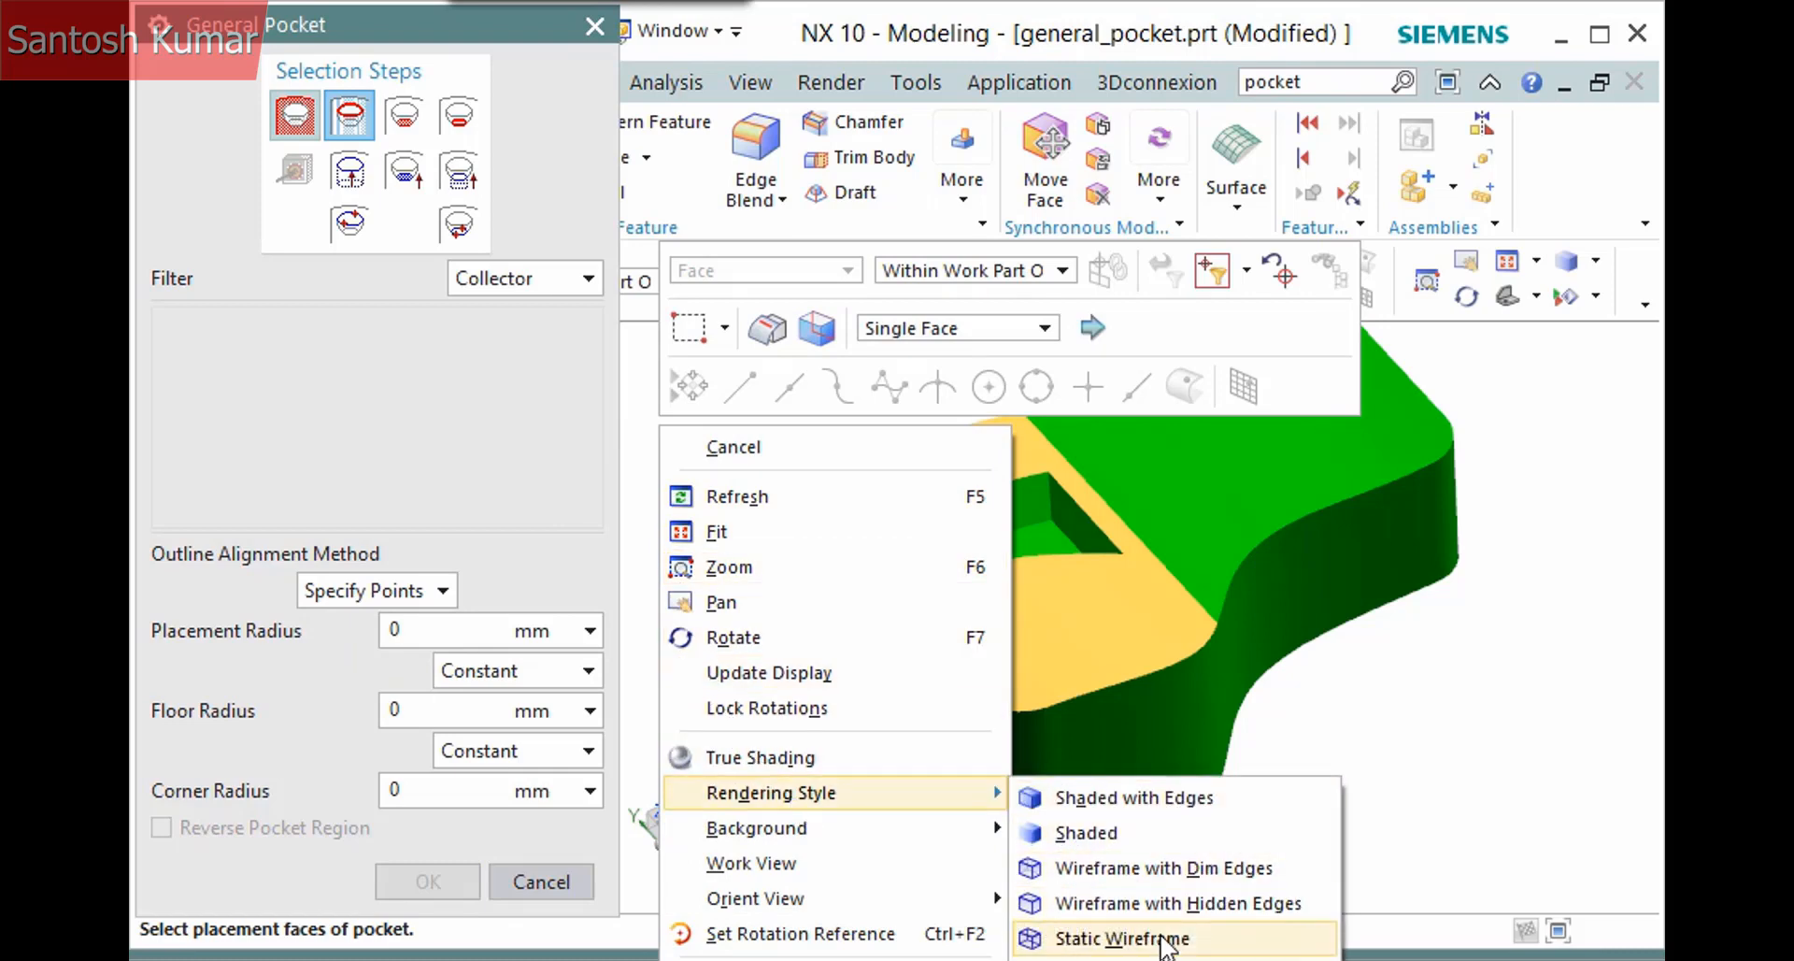
{"action": "left_click", "coordinate": [1165, 938]}
{"action": "middle_click_drag", "start_coordinate": [1164, 938], "coordinate": [1142, 903]}
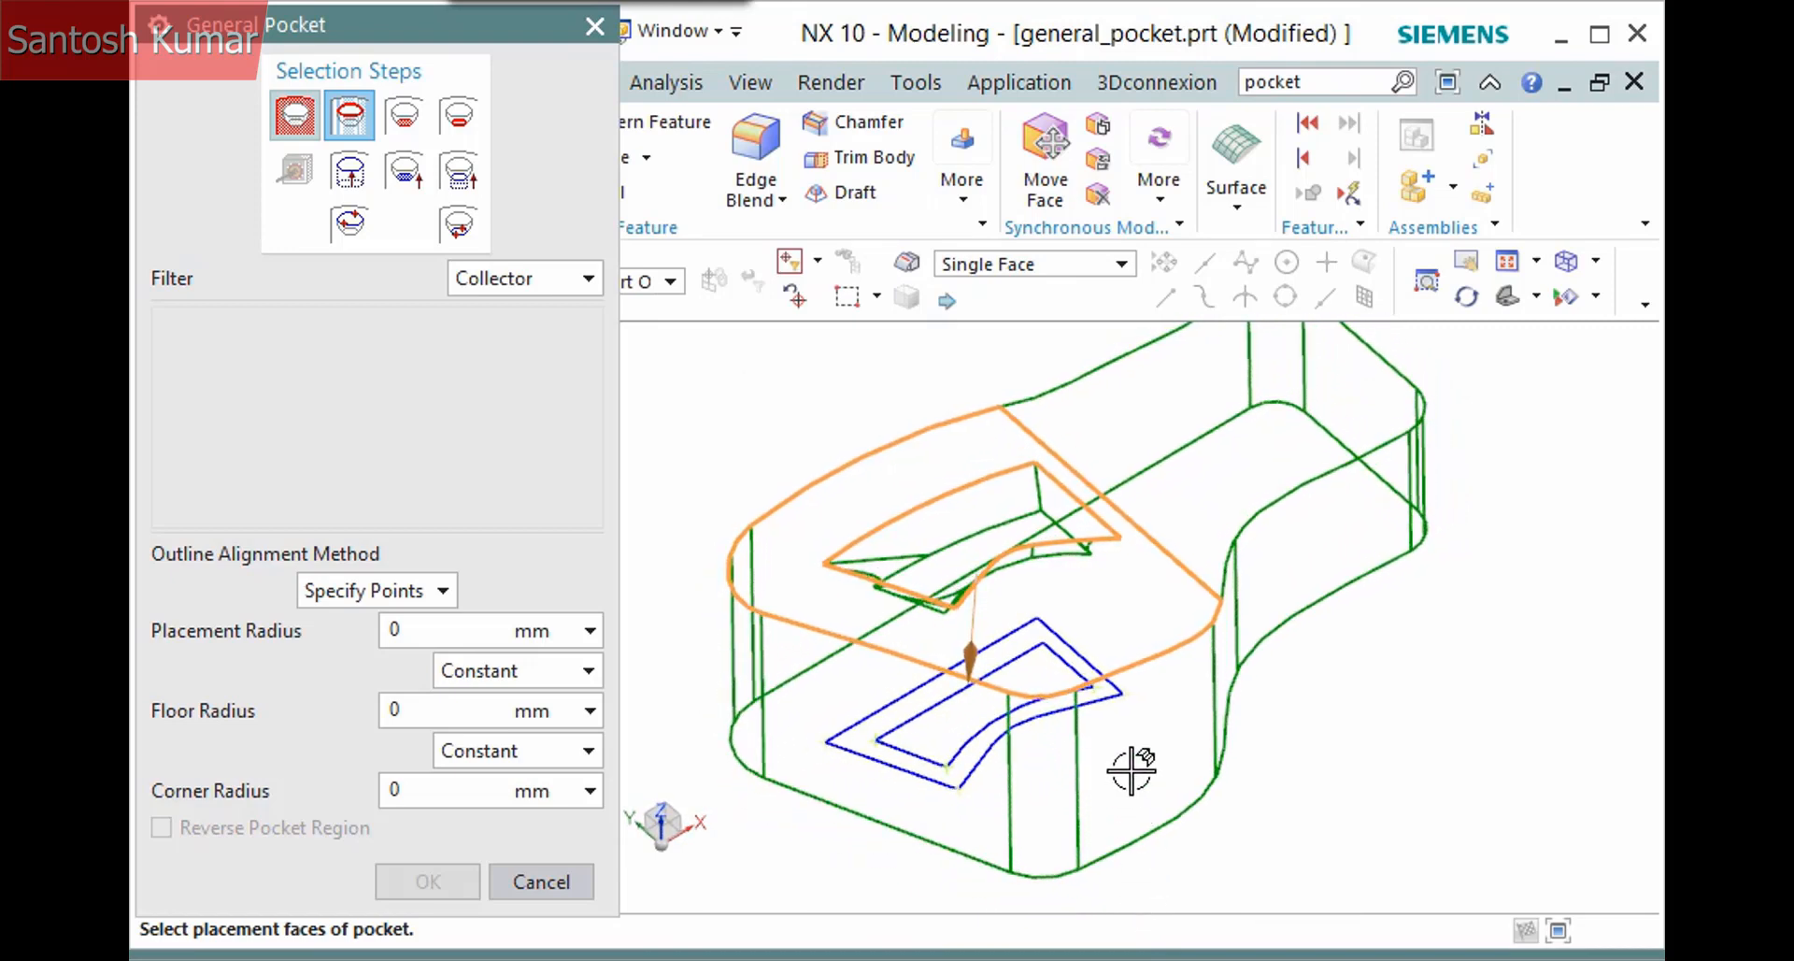
{"action": "scroll", "coordinate": [696, 605], "scroll_direction": "up", "scroll_amount": 1}
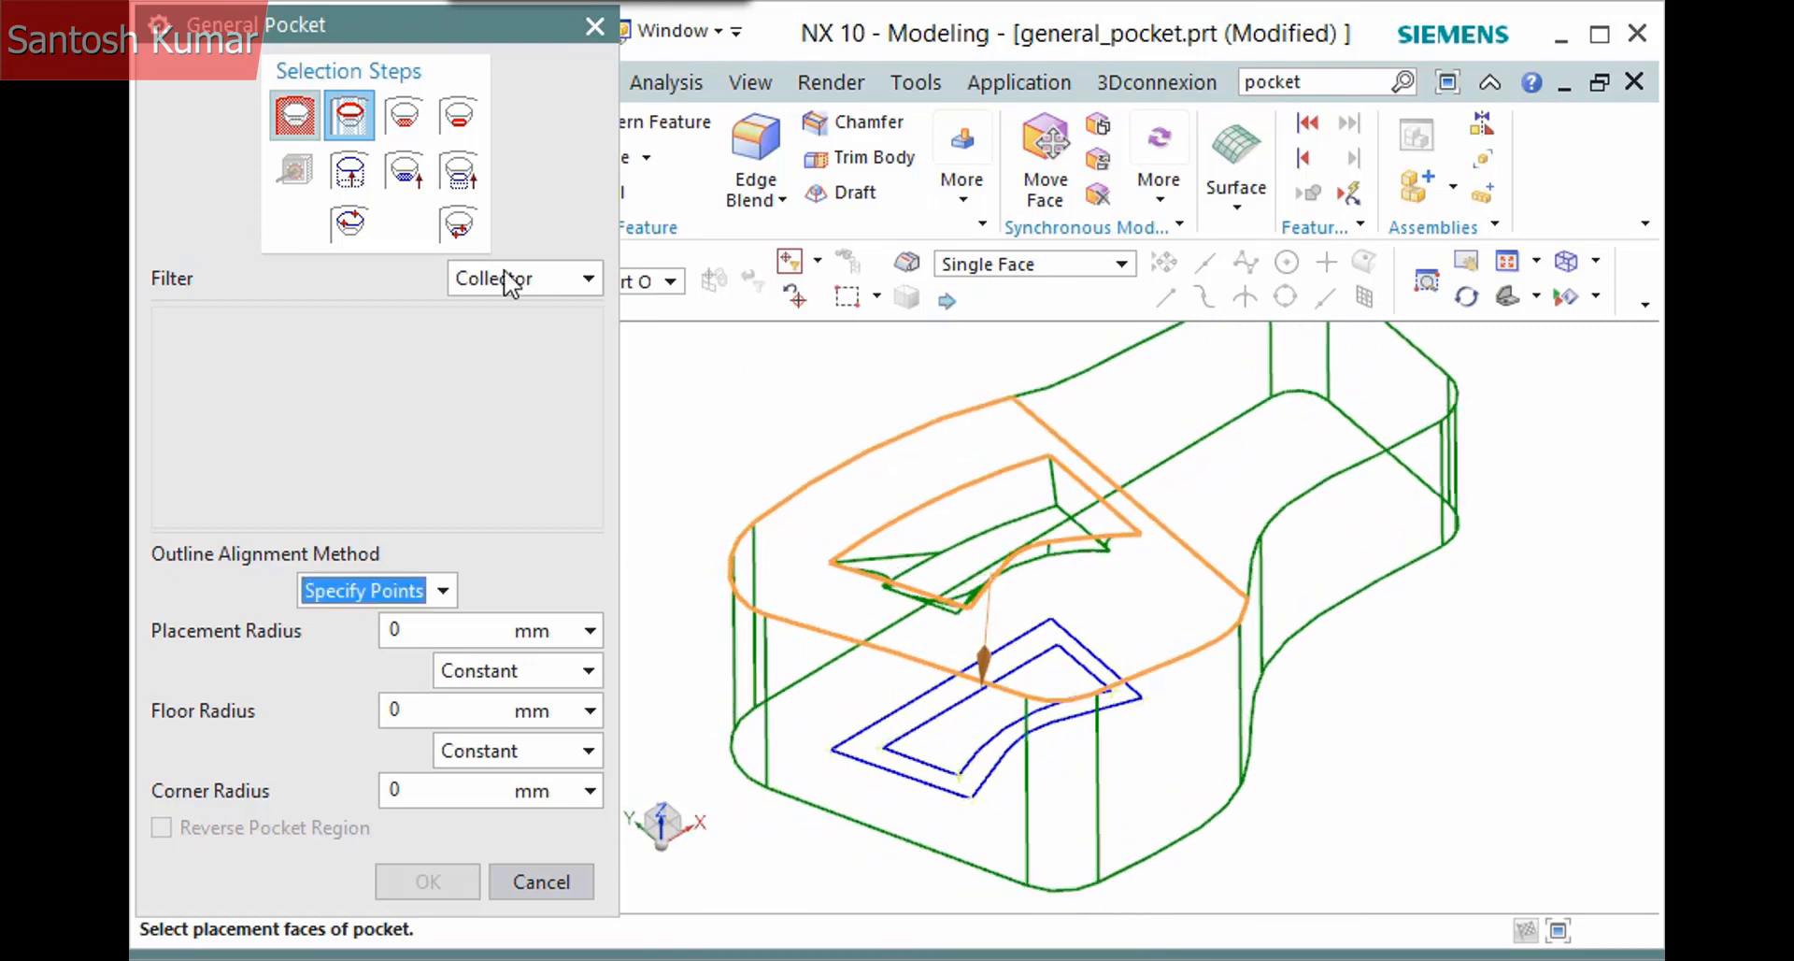
Specify three end-point alignment points on the placement outline: its left corner, its front corner and its right corner, in that order
{"action": "left_click", "coordinate": [344, 229]}
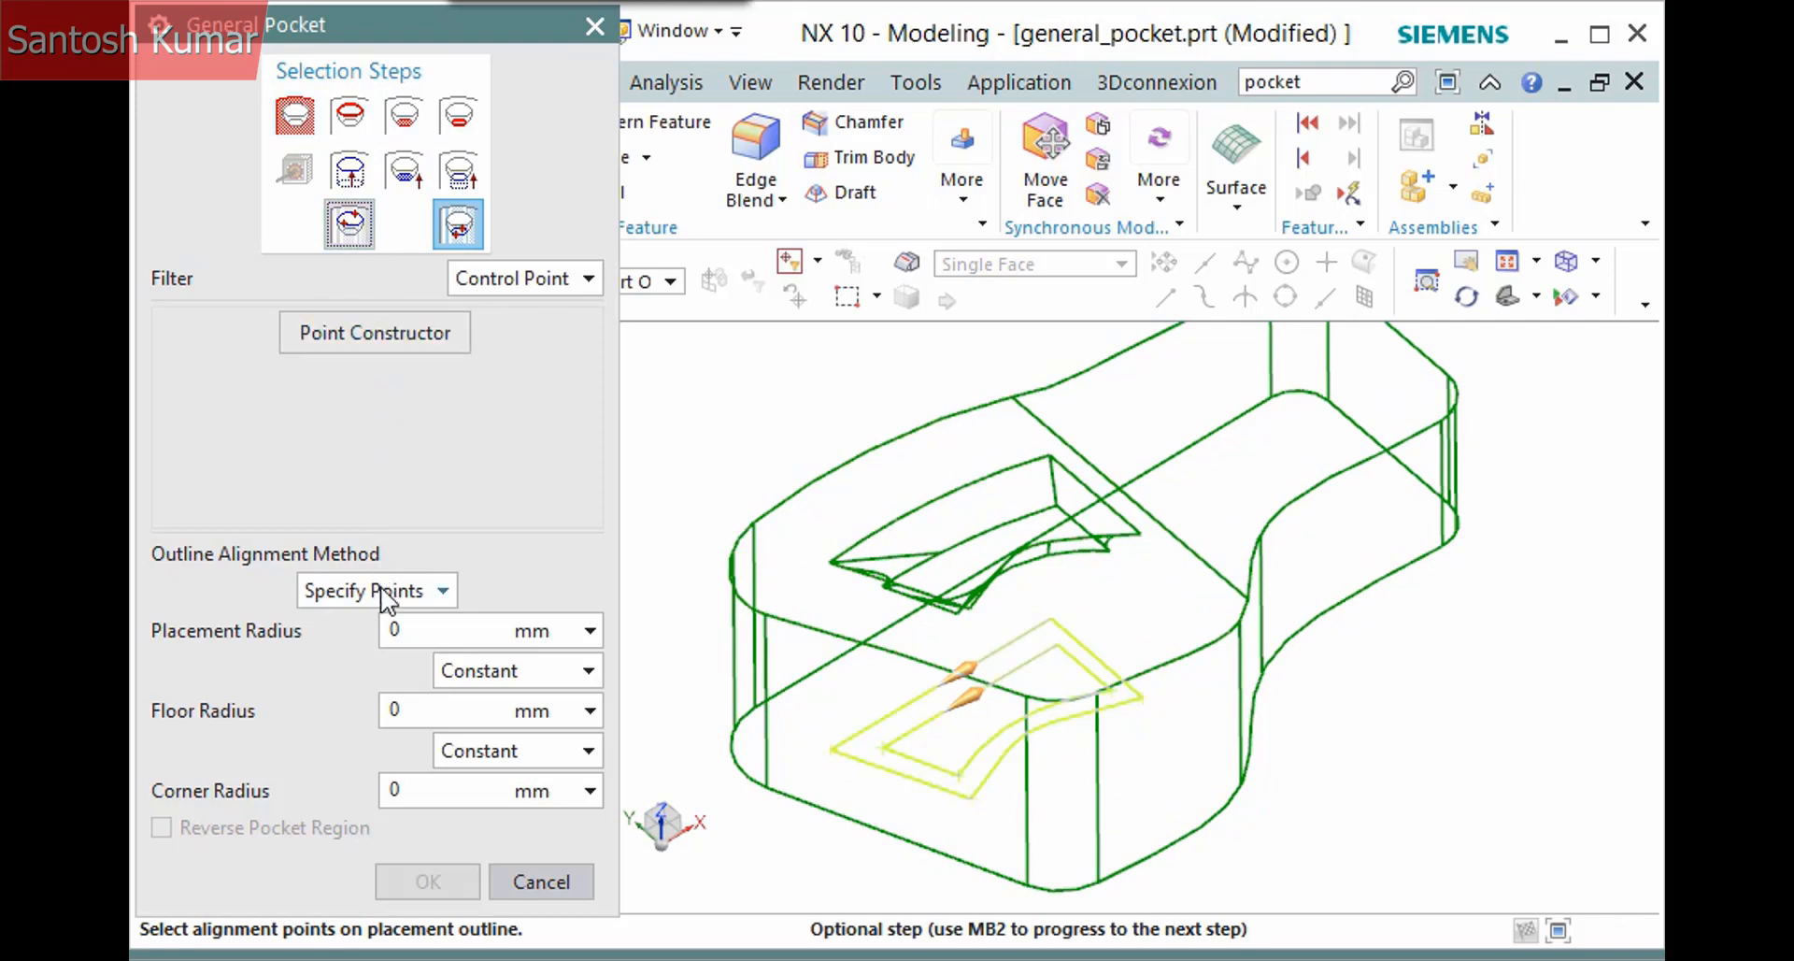
{"action": "left_click", "coordinate": [544, 285]}
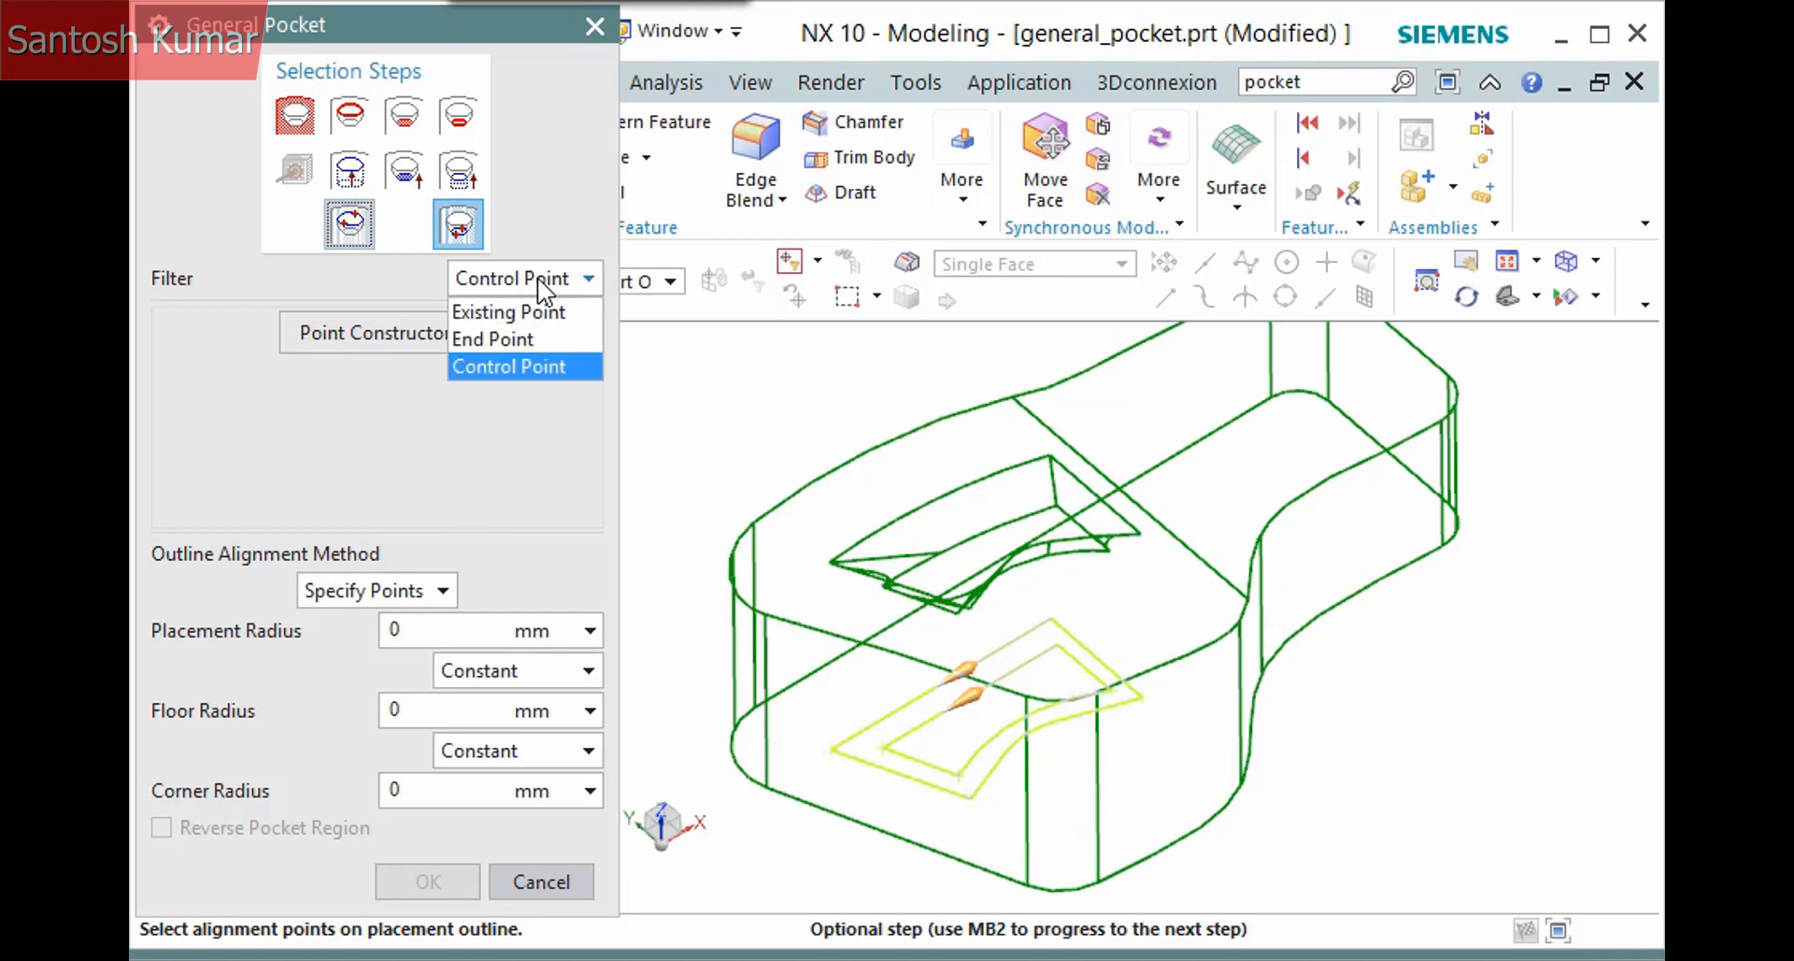
{"action": "left_click", "coordinate": [523, 334]}
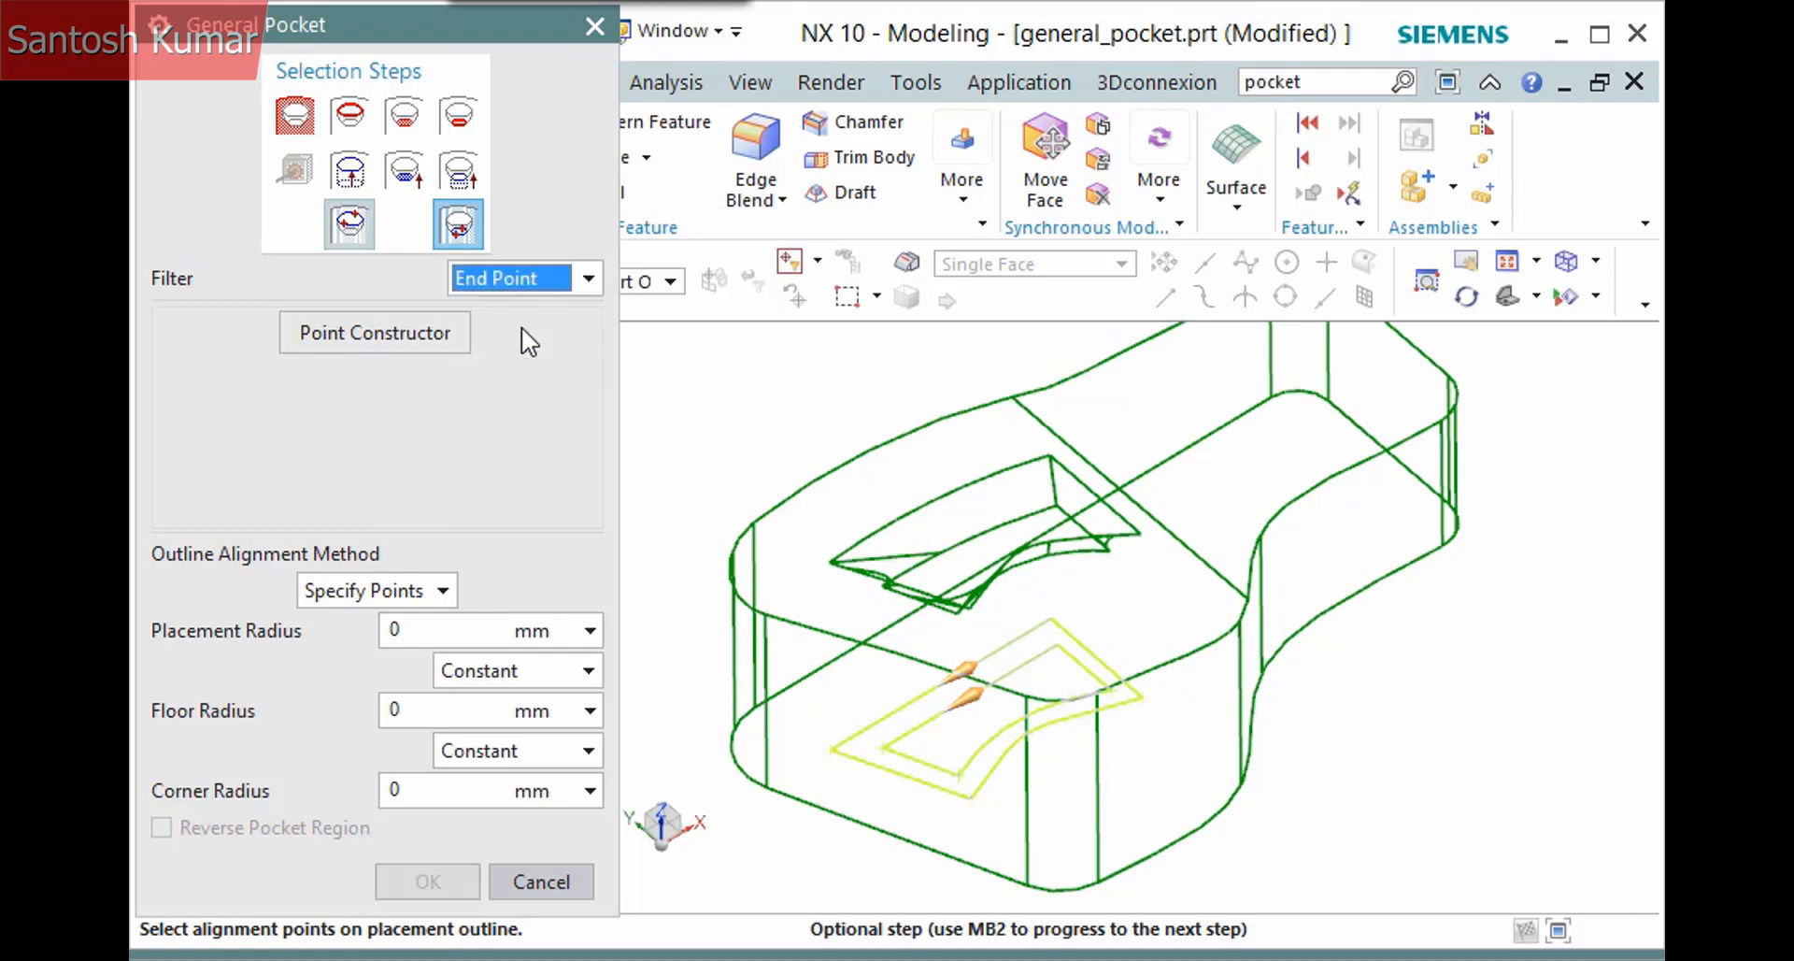
{"action": "left_click", "coordinate": [828, 752]}
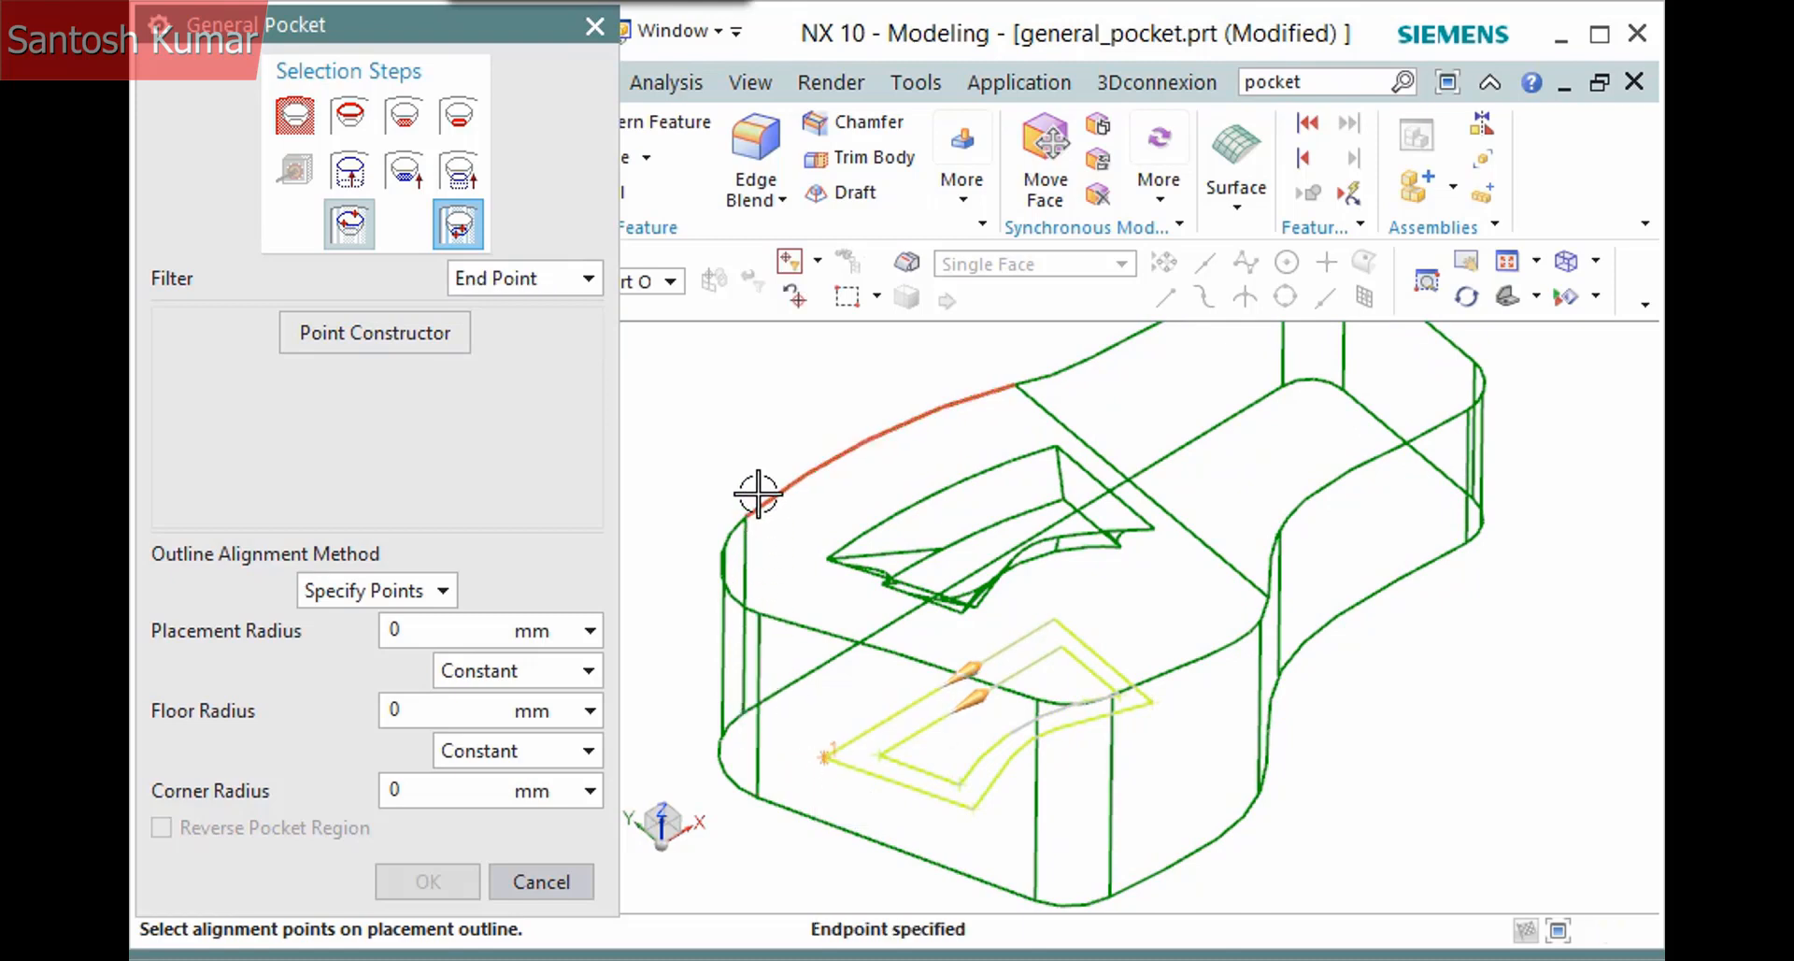
{"action": "left_click", "coordinate": [971, 808]}
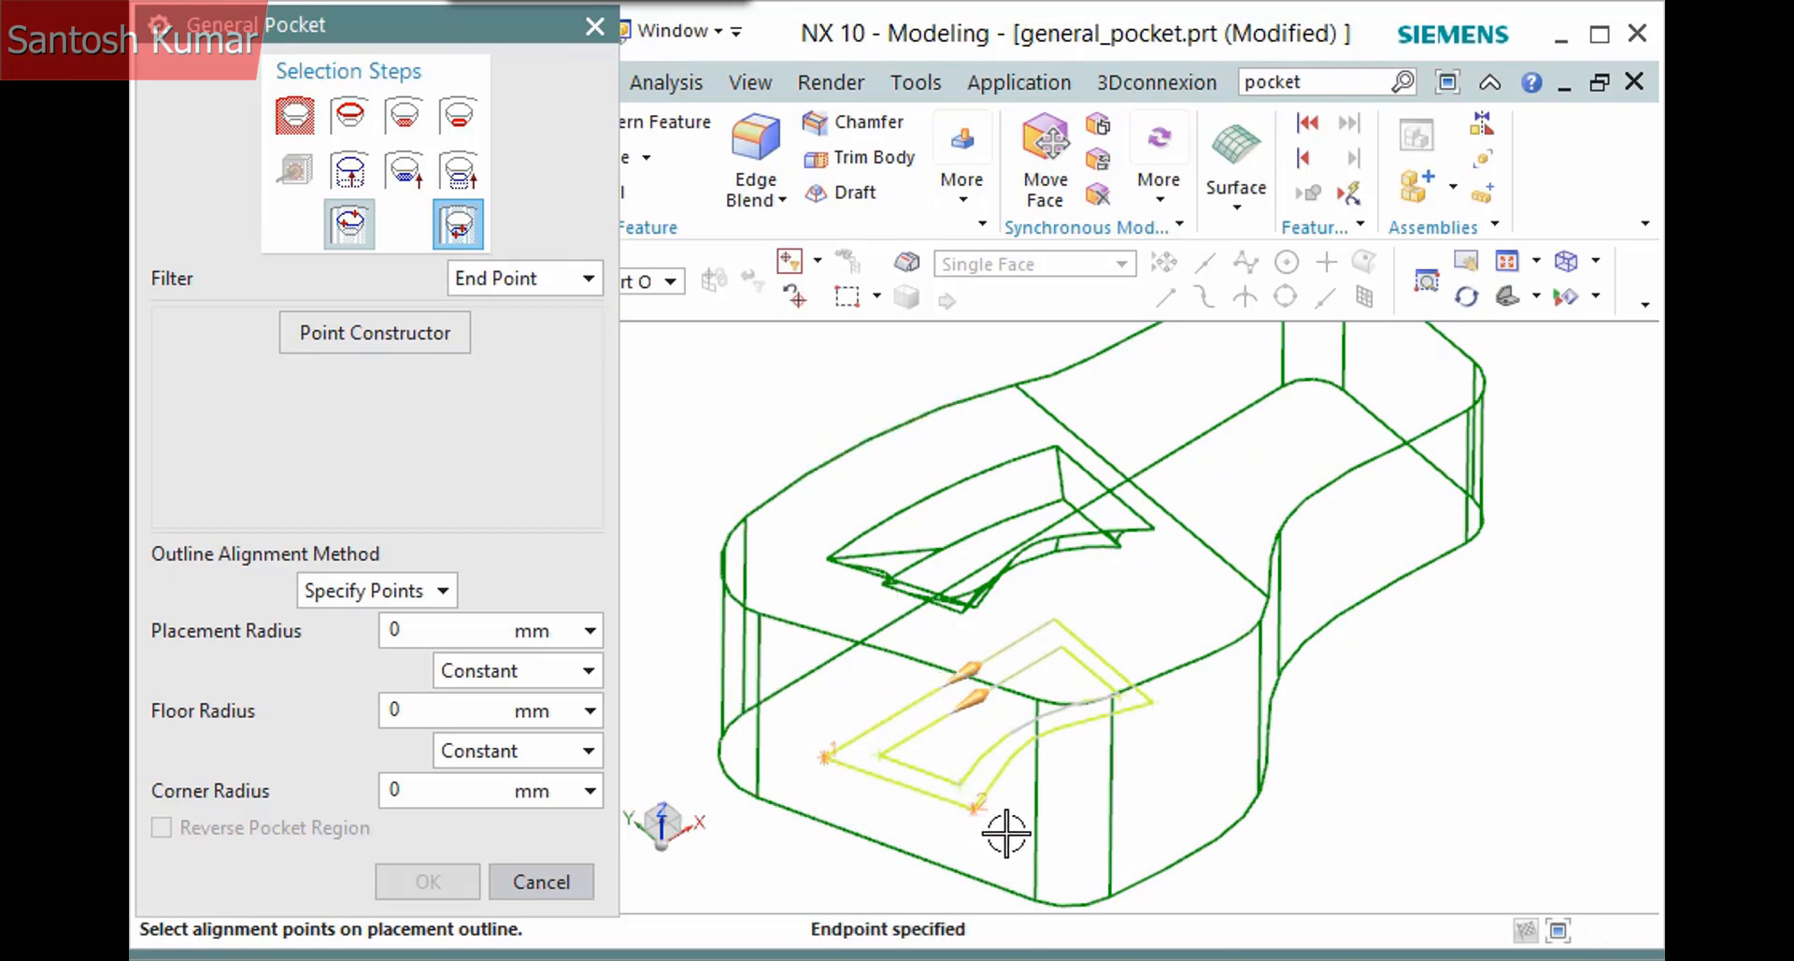
{"action": "left_click", "coordinate": [1154, 698]}
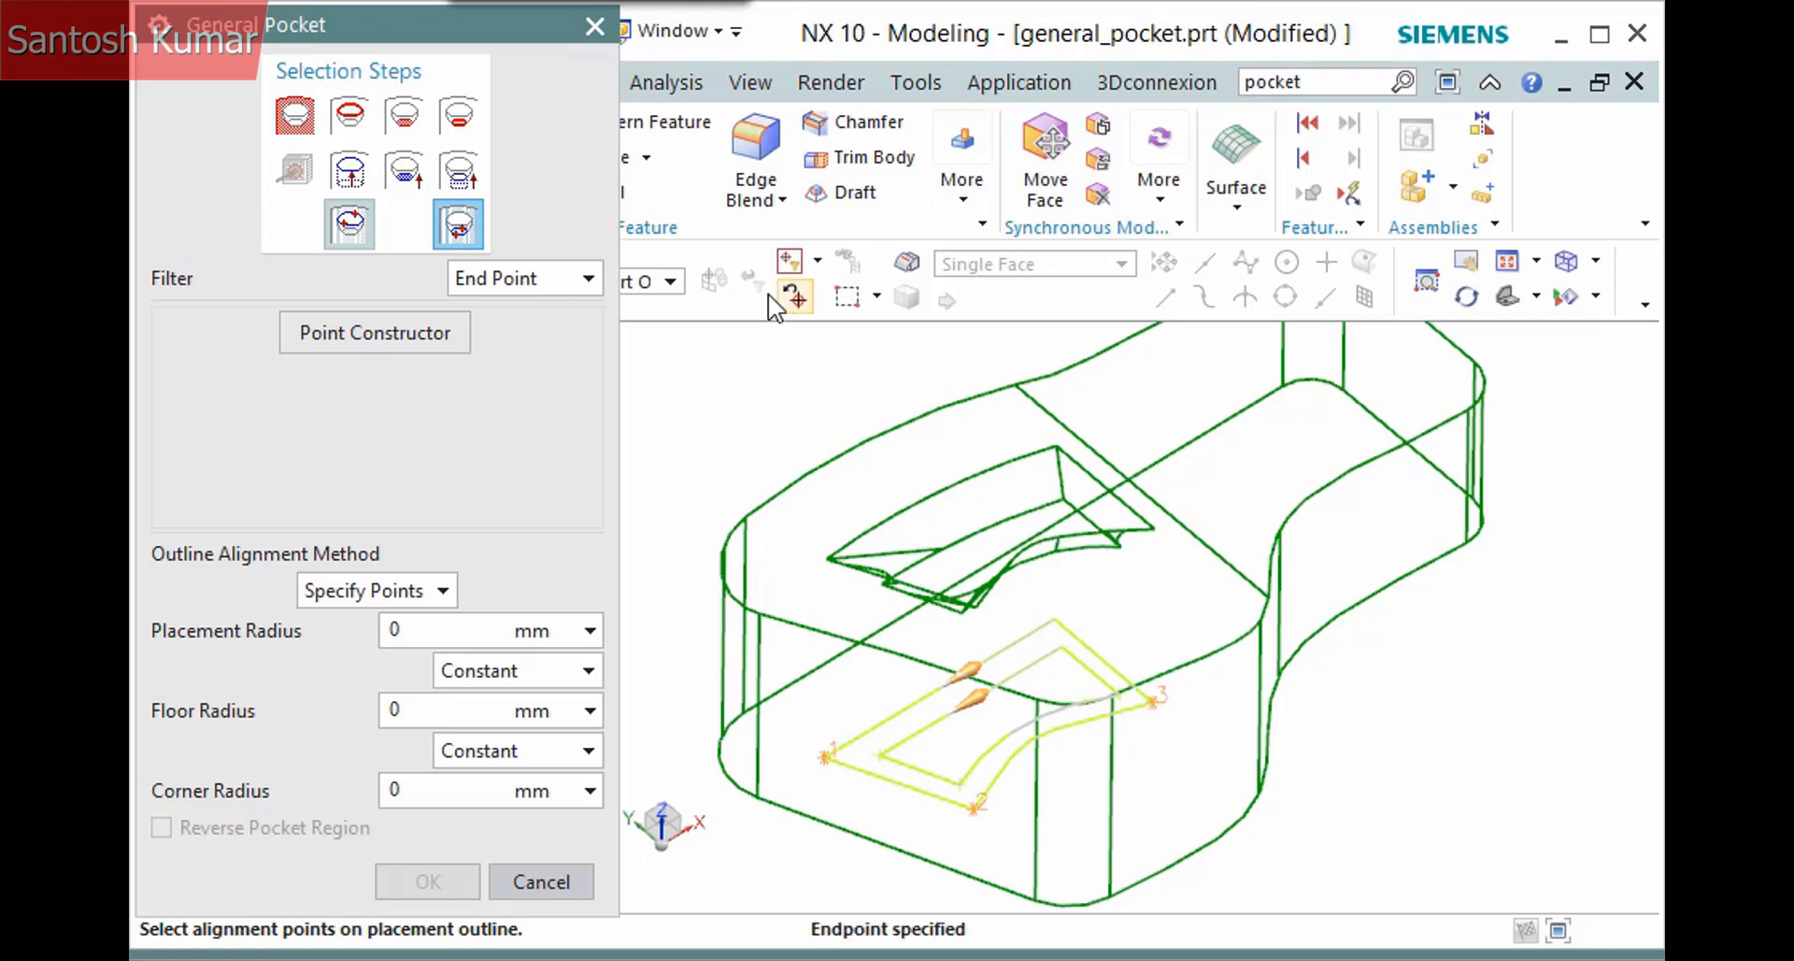
Specify three matching control-point alignment points on the floor outline's left, front and right corners, and apply the pocket edit
{"action": "left_click", "coordinate": [457, 226]}
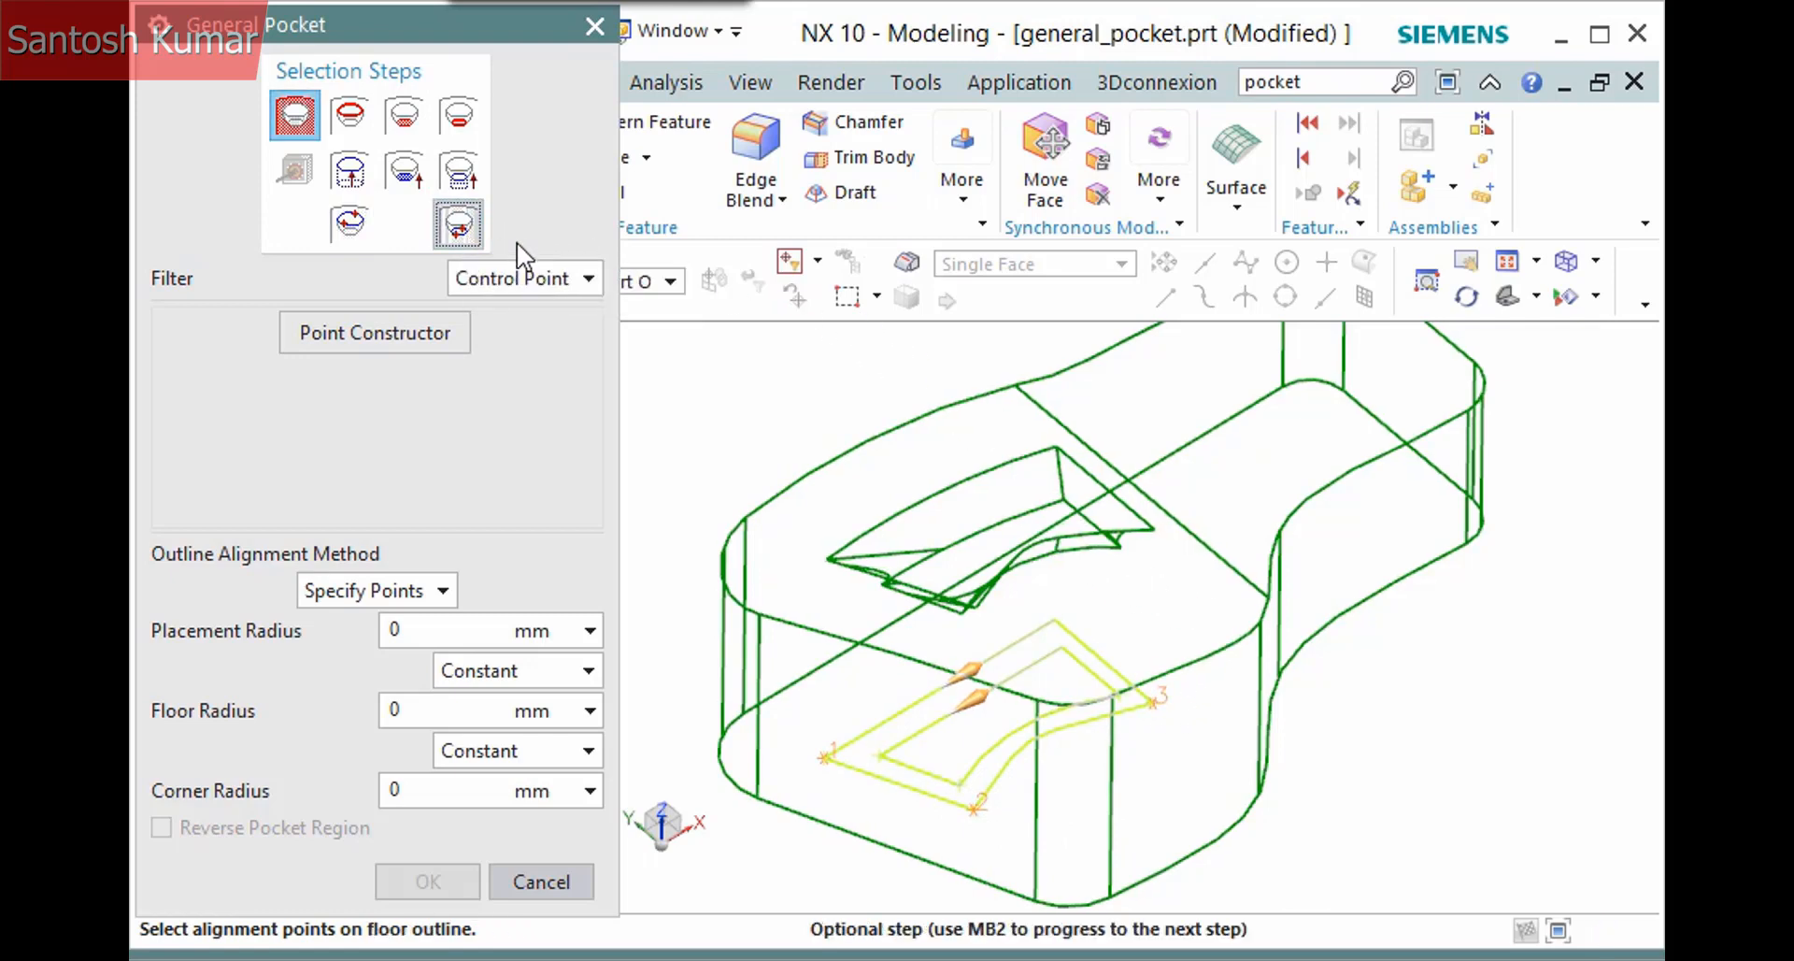
{"action": "left_click", "coordinate": [898, 735]}
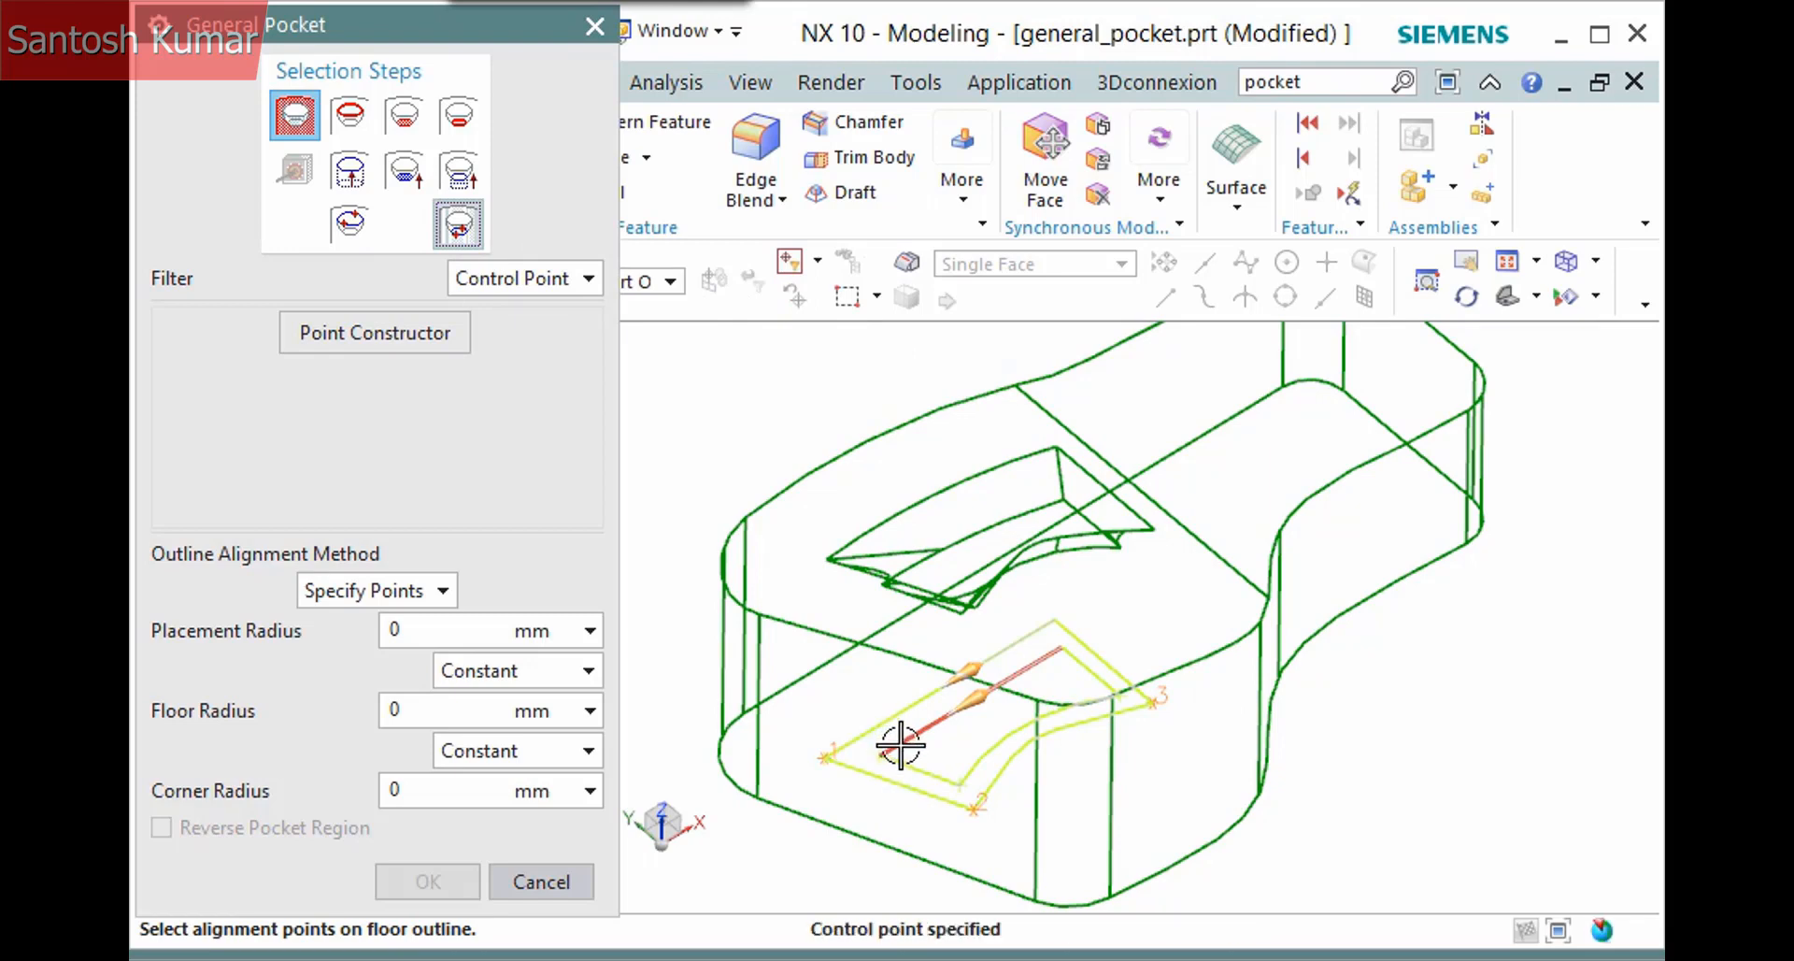
{"action": "left_click", "coordinate": [949, 770]}
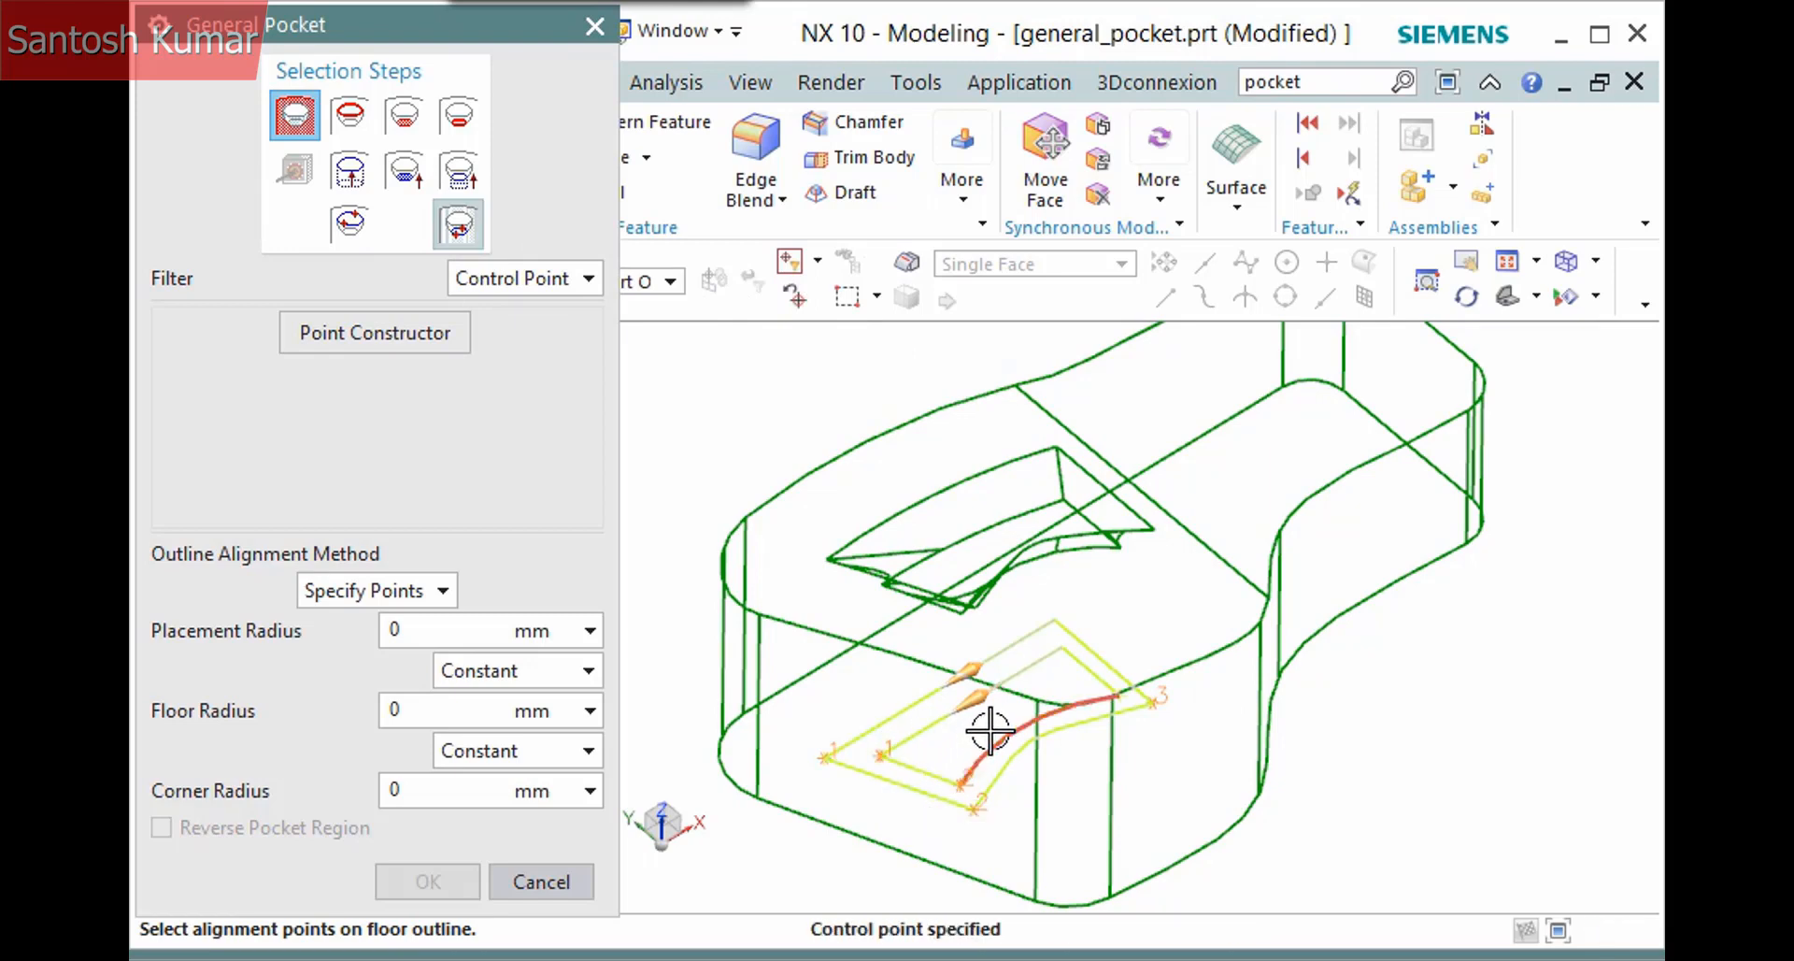
{"action": "left_click", "coordinate": [1106, 685]}
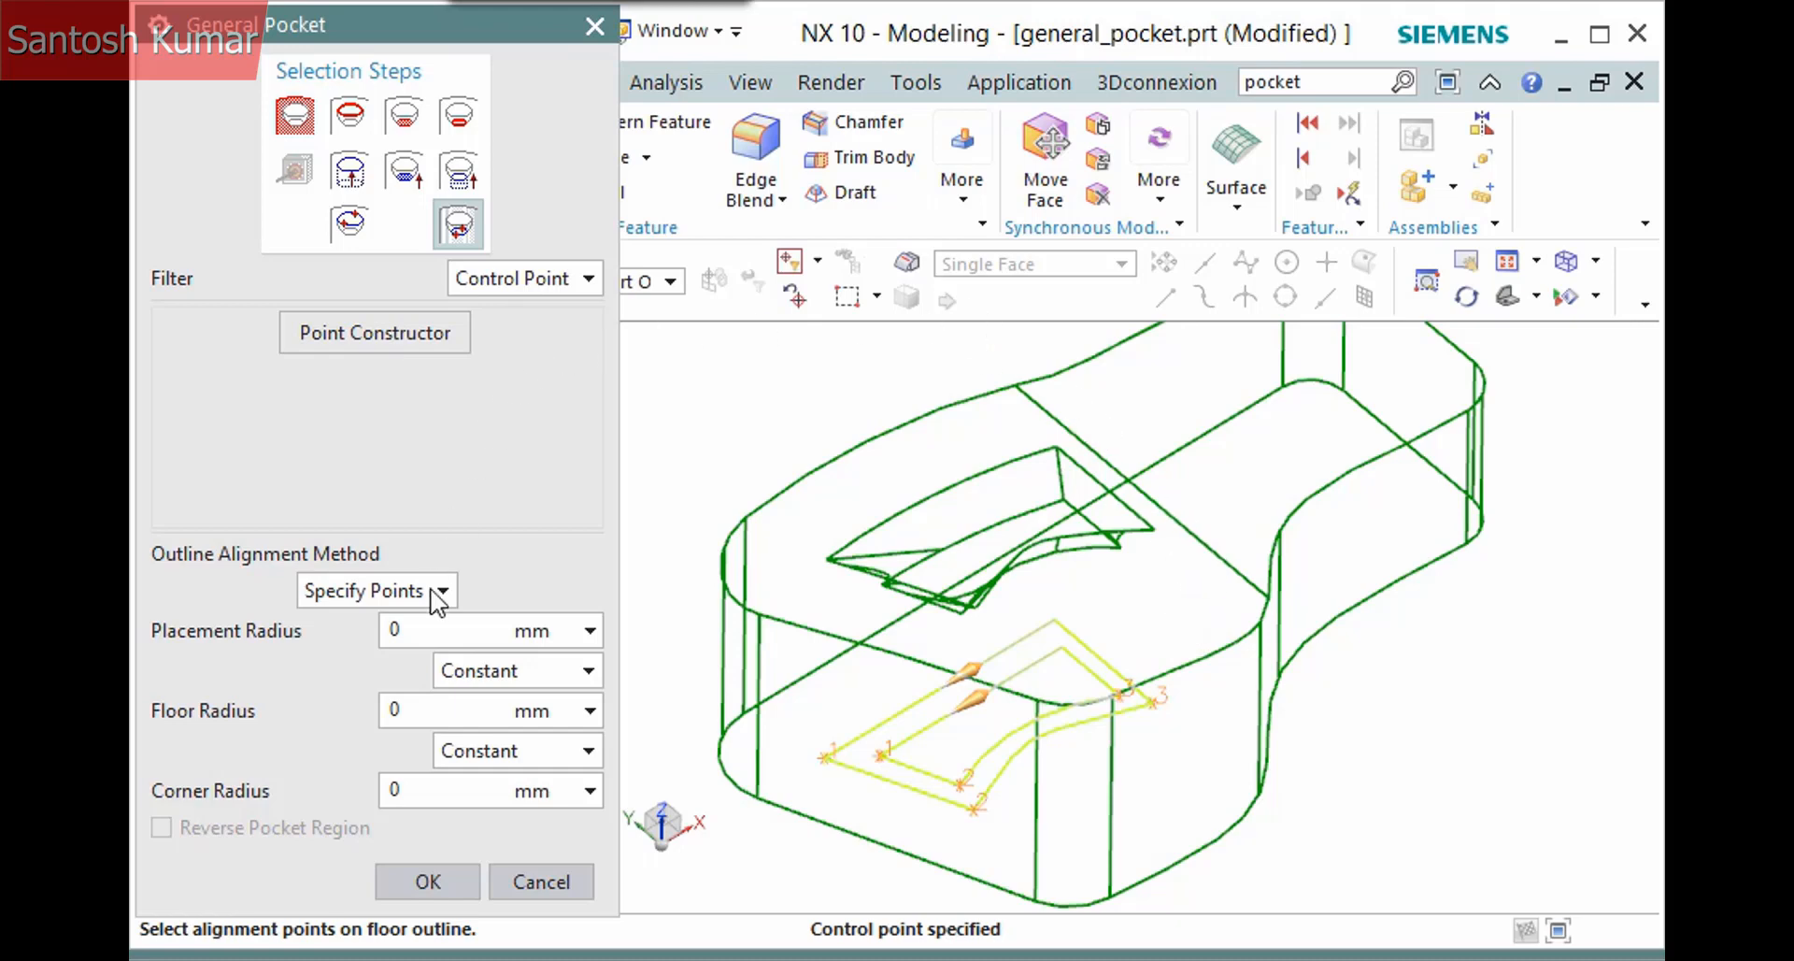
{"action": "left_click", "coordinate": [429, 882]}
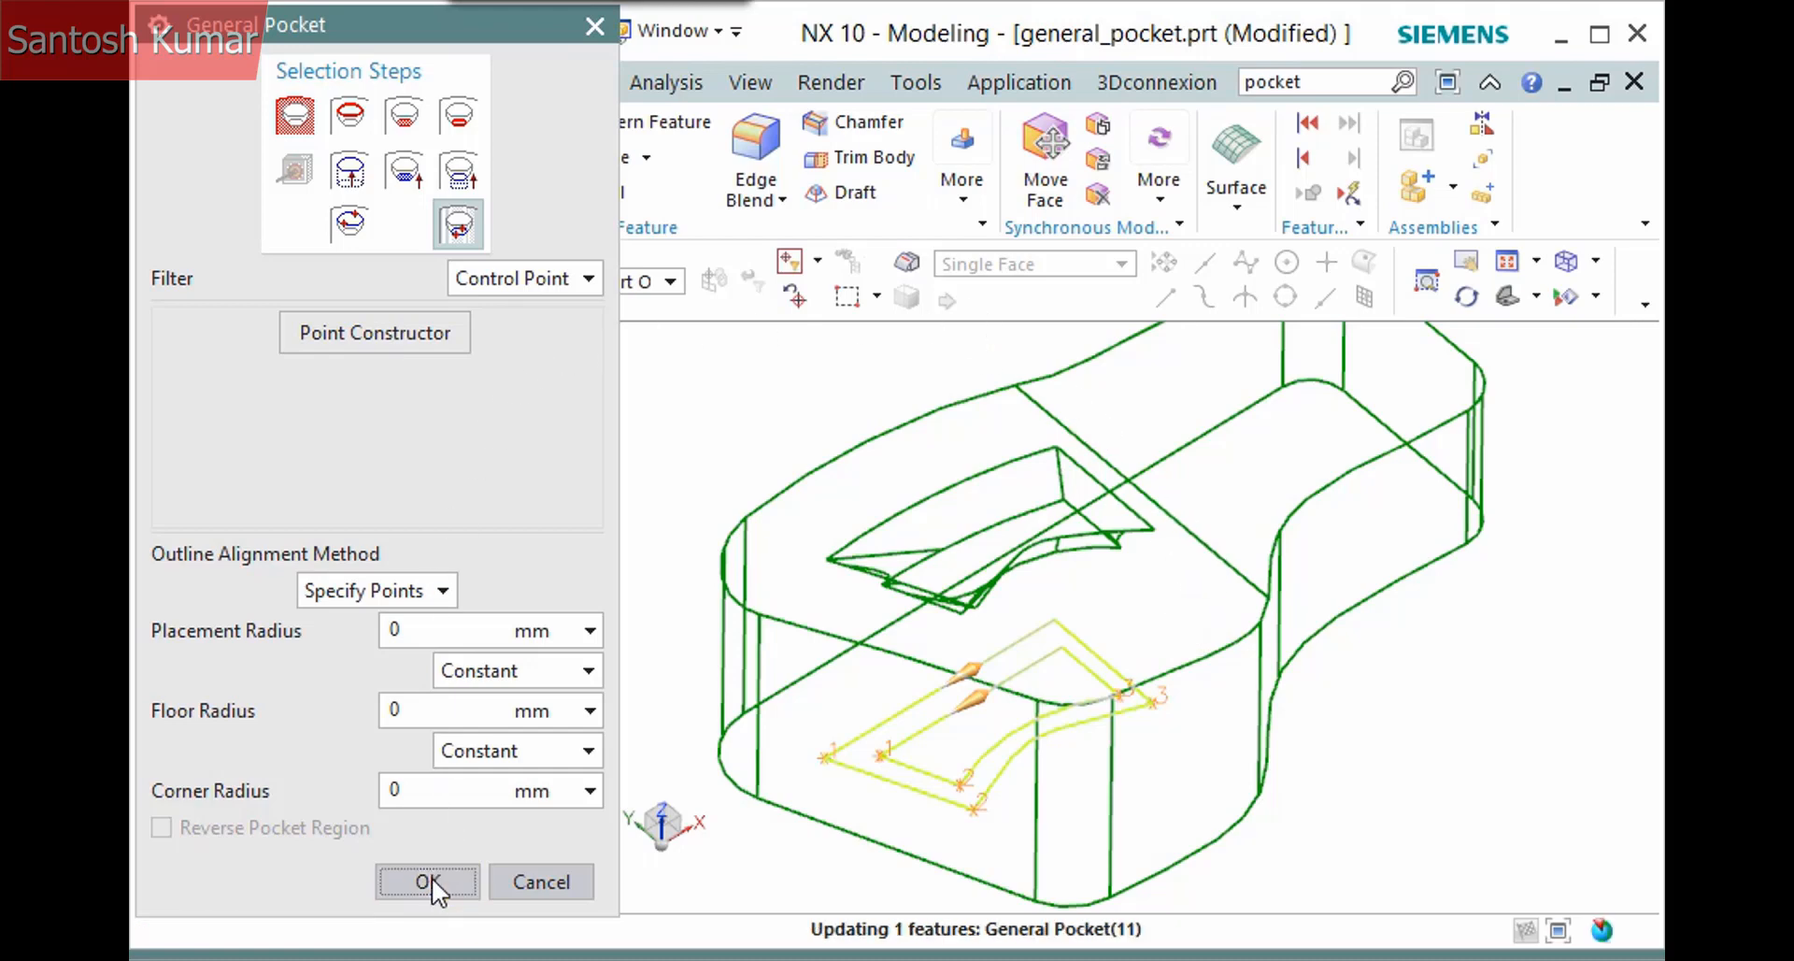
Change the model's rendering style from wireframe to Shaded to view the point-aligned pocket
{"action": "right_click", "coordinate": [667, 372]}
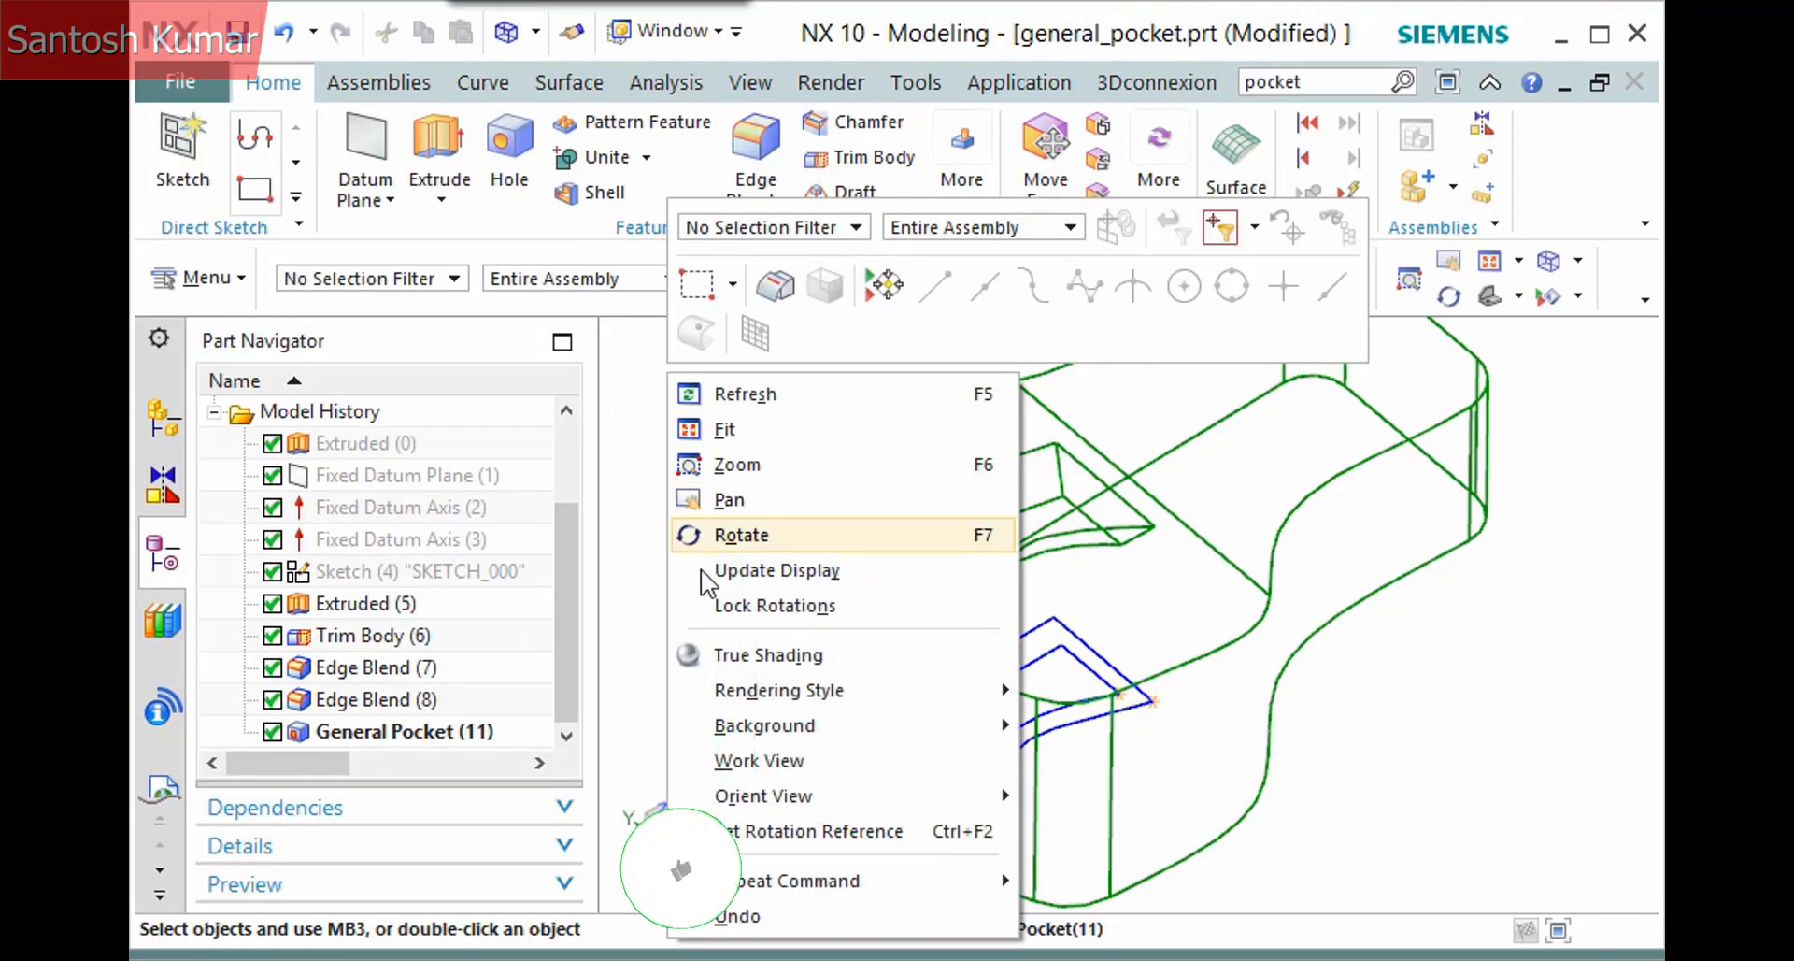
{"action": "mouse_move", "coordinate": [886, 714]}
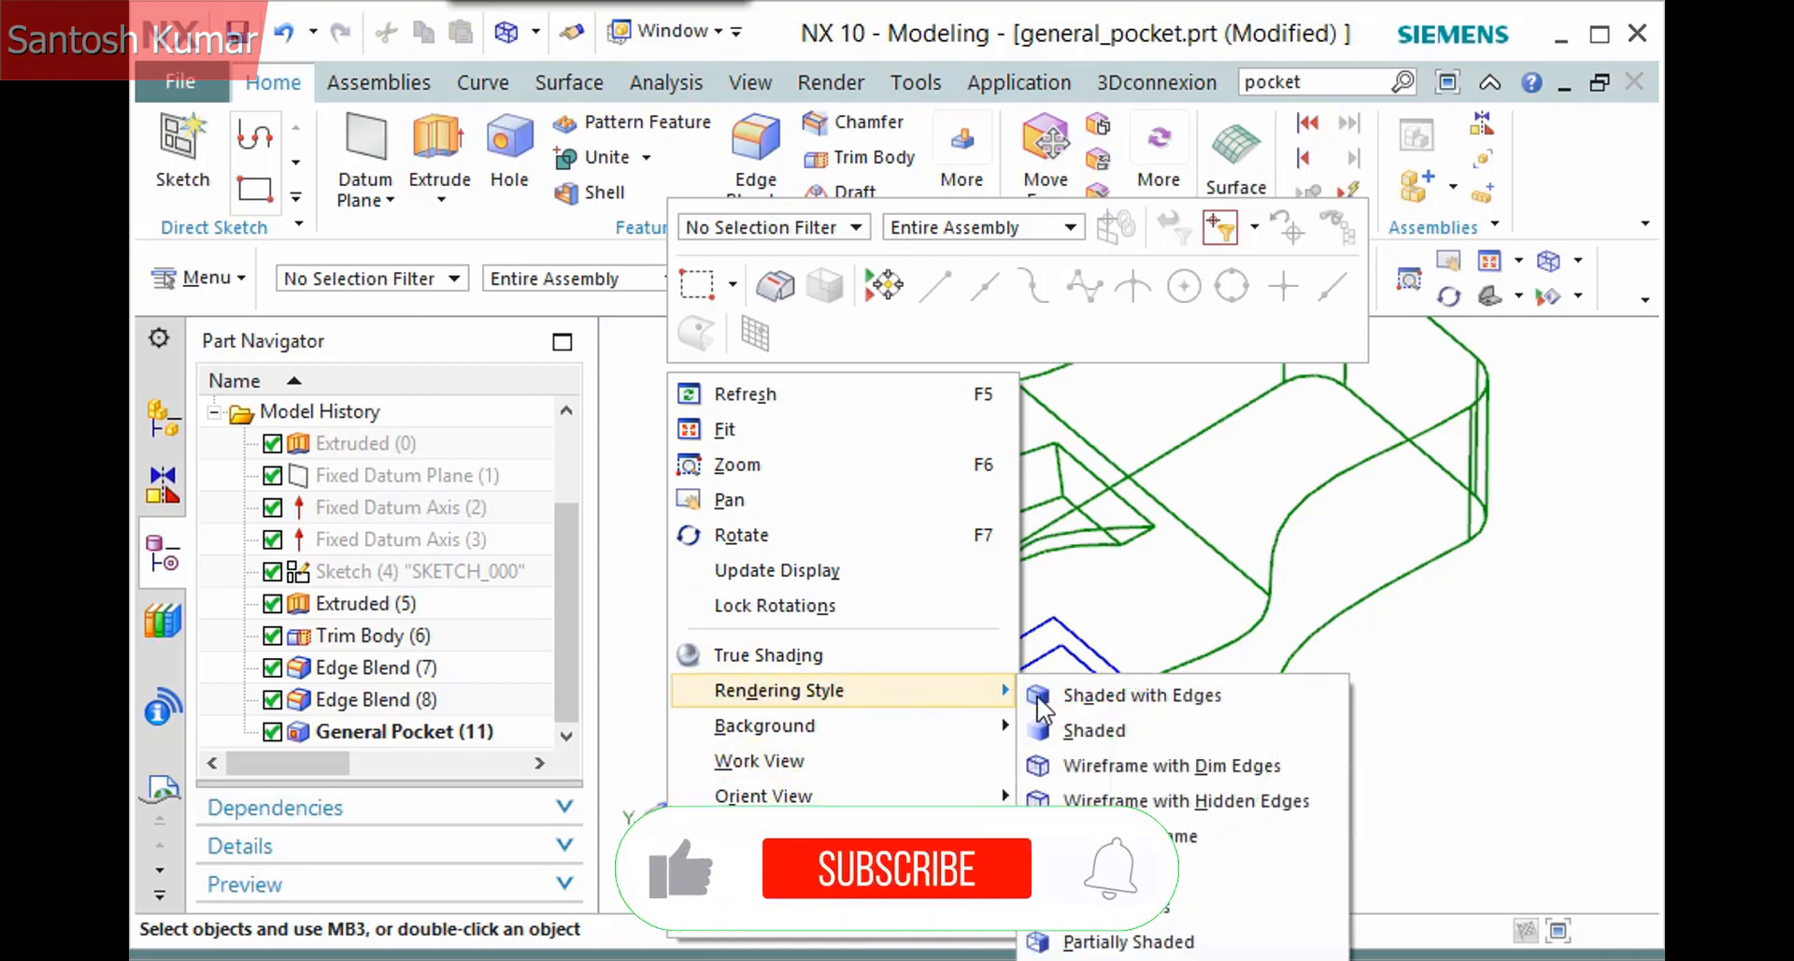
{"action": "left_click", "coordinate": [1086, 730]}
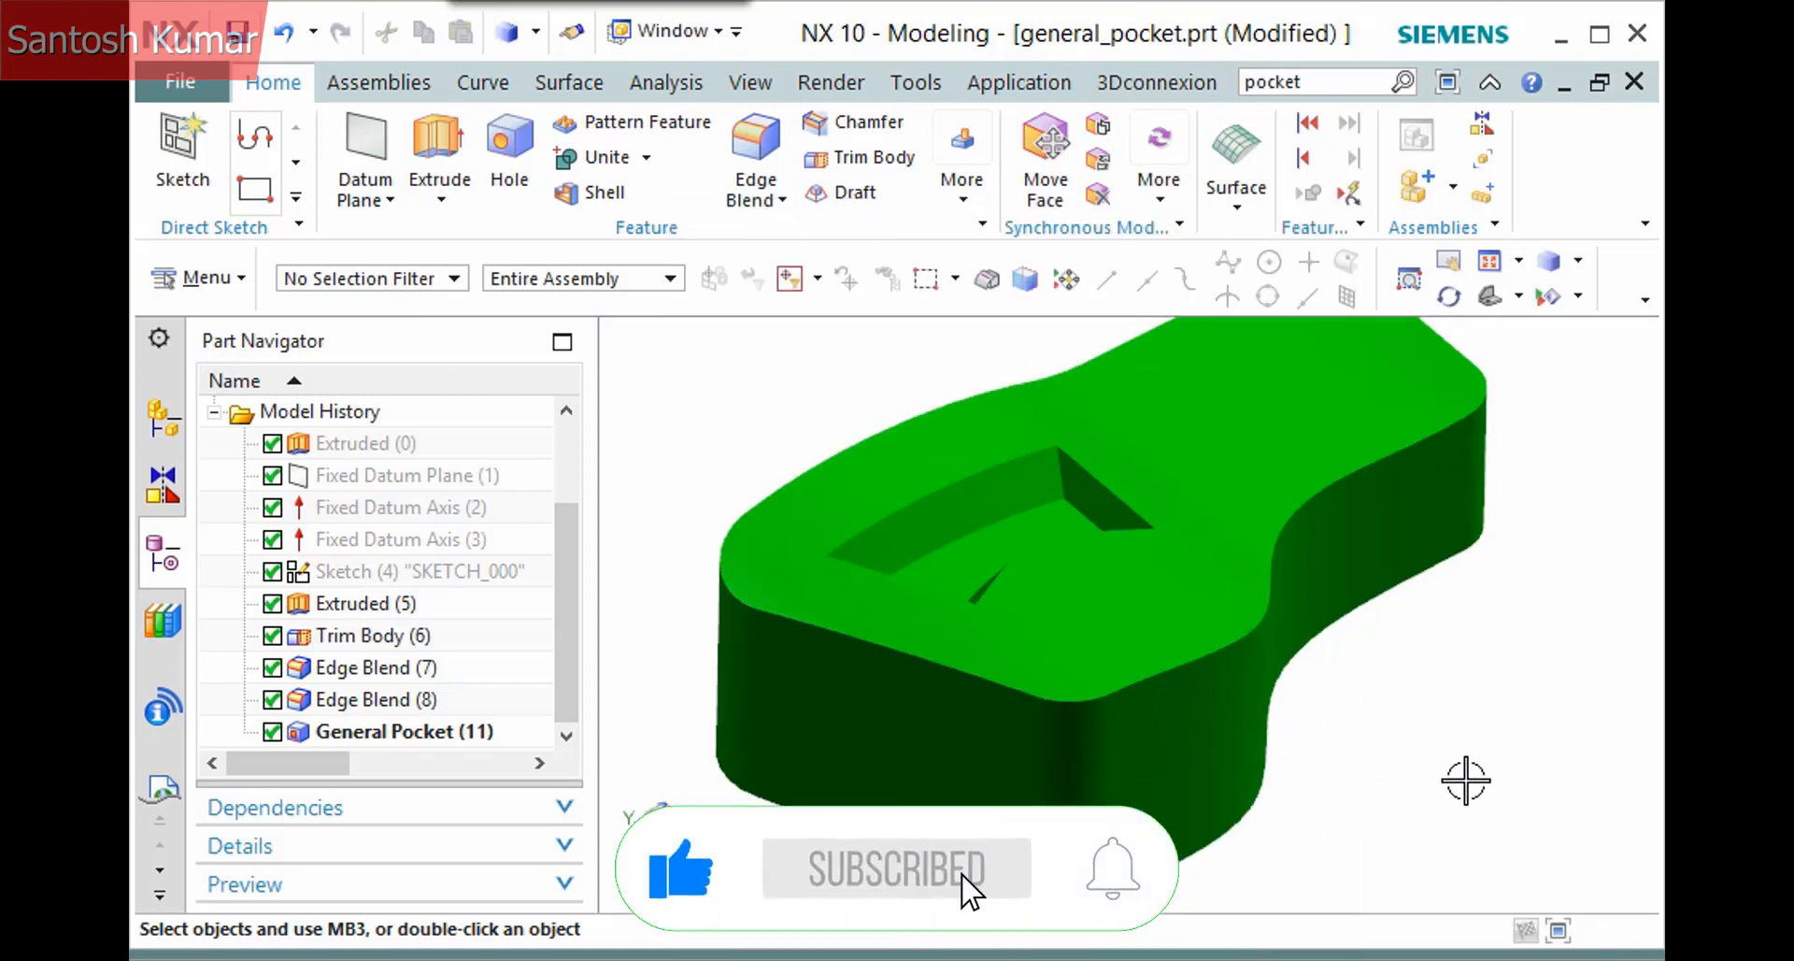